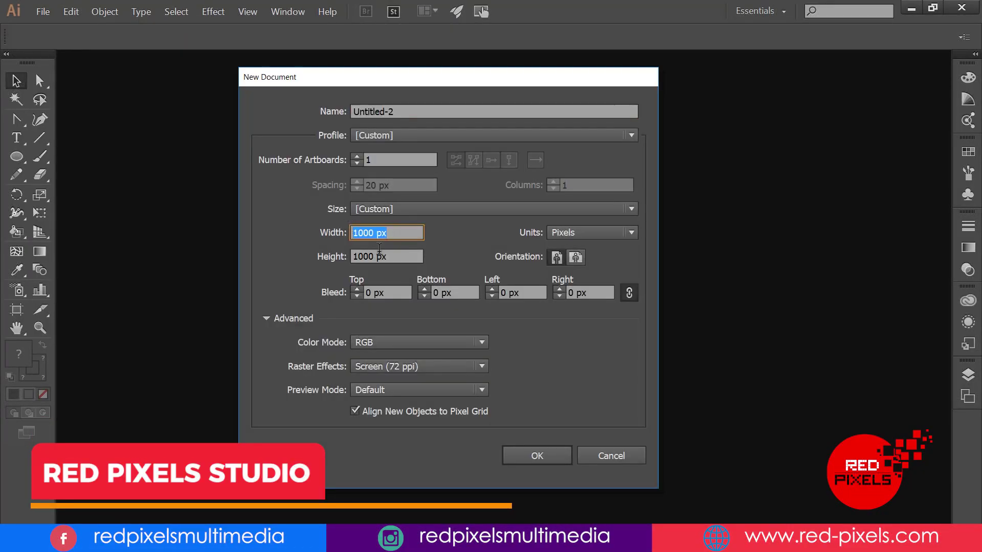
pyautogui.write('1500')
# - Confirm the 1500 px width and create the 'Vector DNA Icon' RGB document
pyautogui.press('Tab')
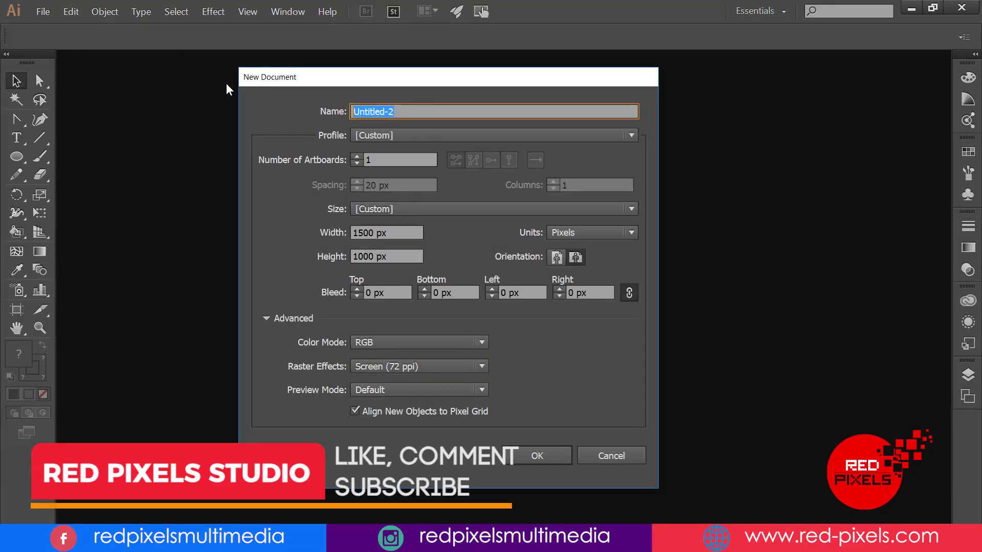
pyautogui.write('Vector D')
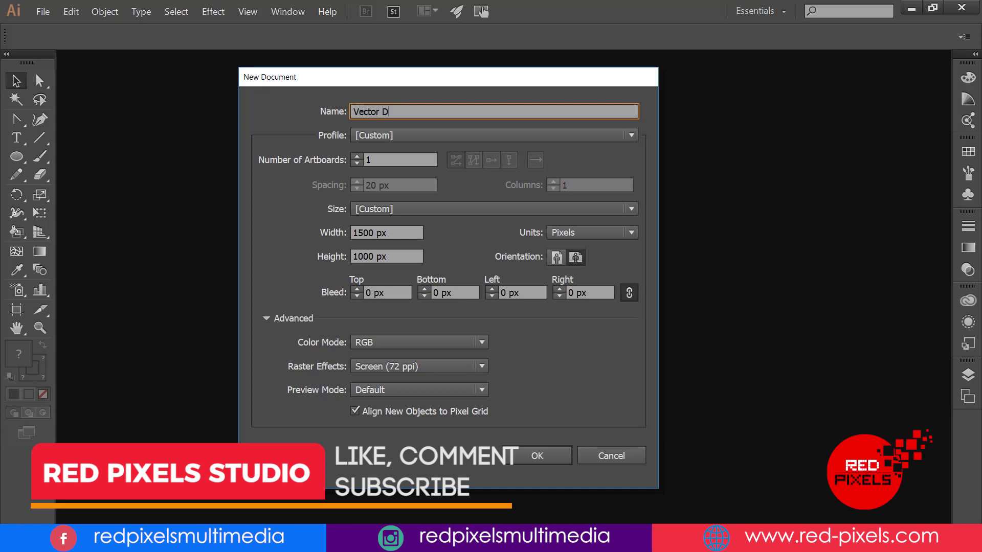
pyautogui.write('NA Icon')
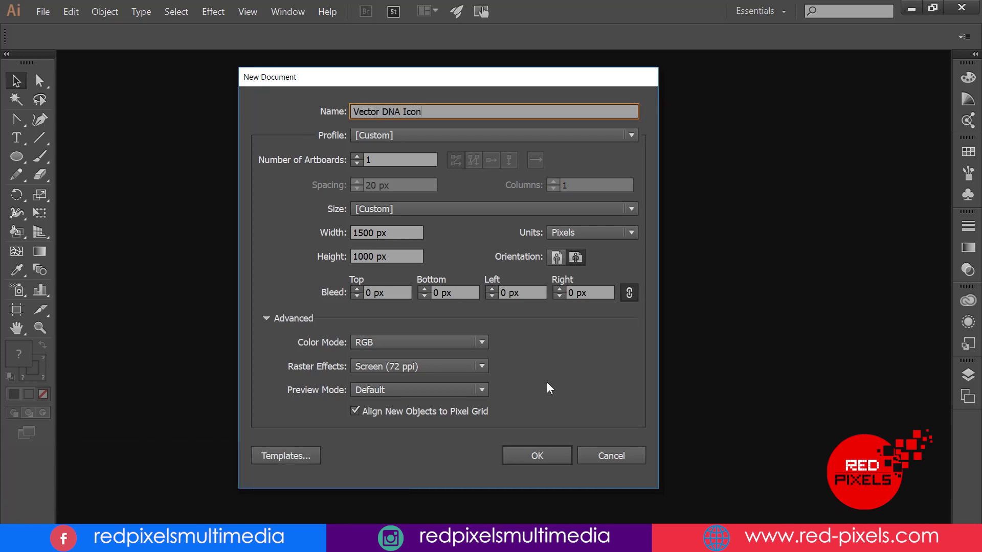
pyautogui.press('Return')
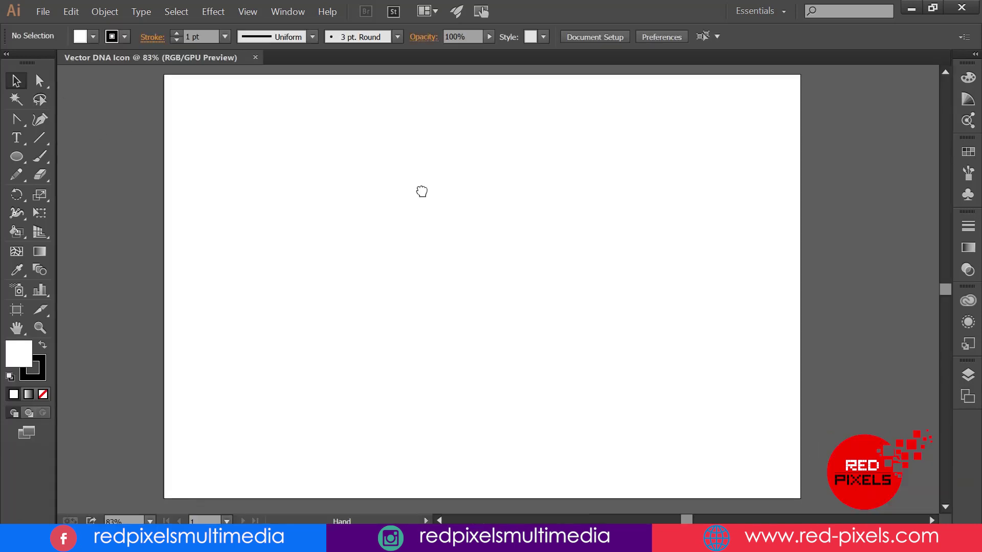
# - Draw a circle, then a curved Pen path from a point on its right to its top
pyautogui.moveTo(444, 195); pyautogui.dragTo(421, 192)
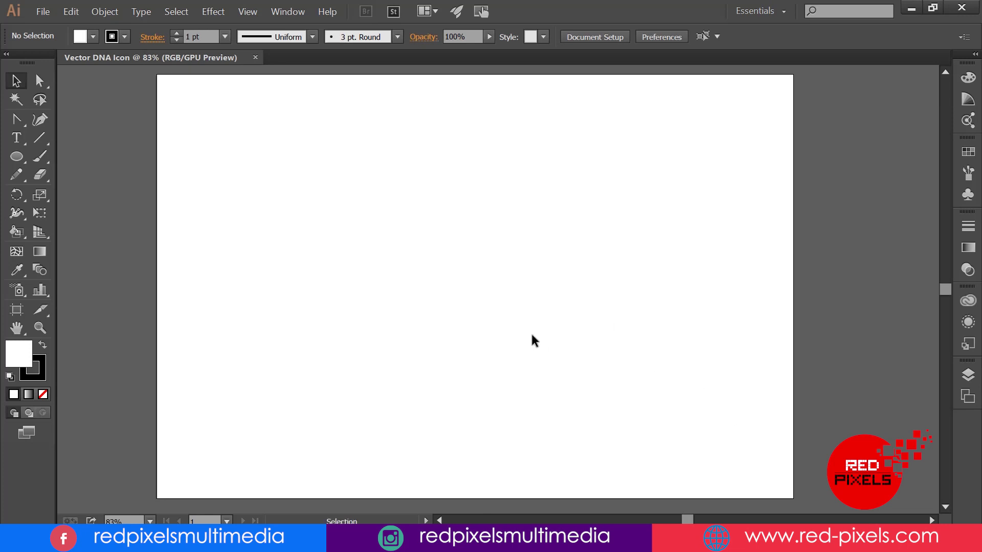
pyautogui.moveTo(389, 219); pyautogui.dragTo(527, 358)
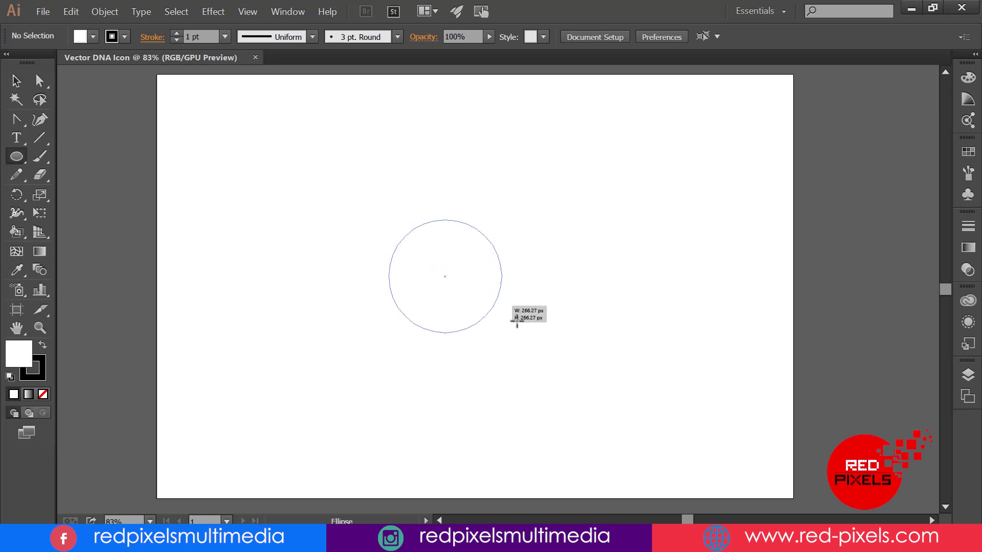
pyautogui.click(18, 81)
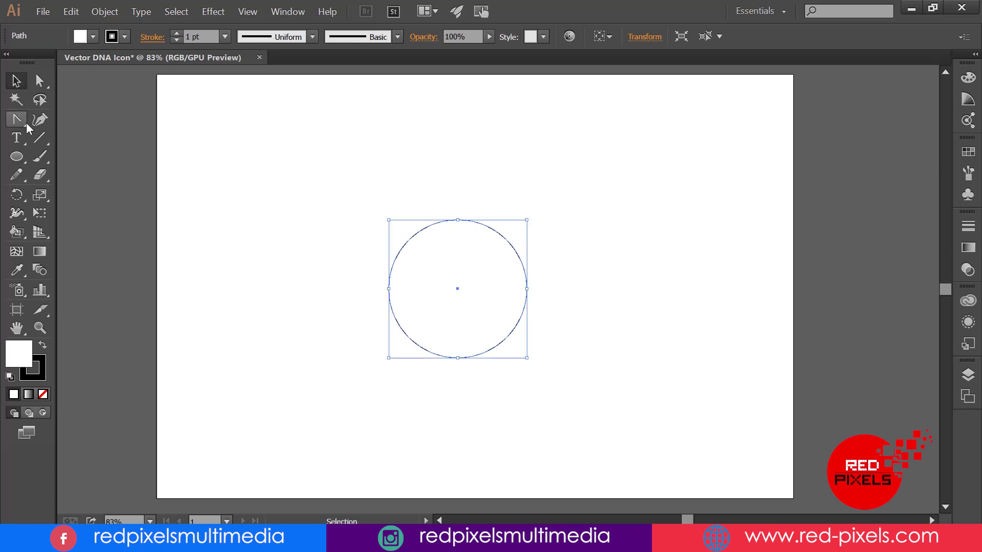
pyautogui.click(17, 120)
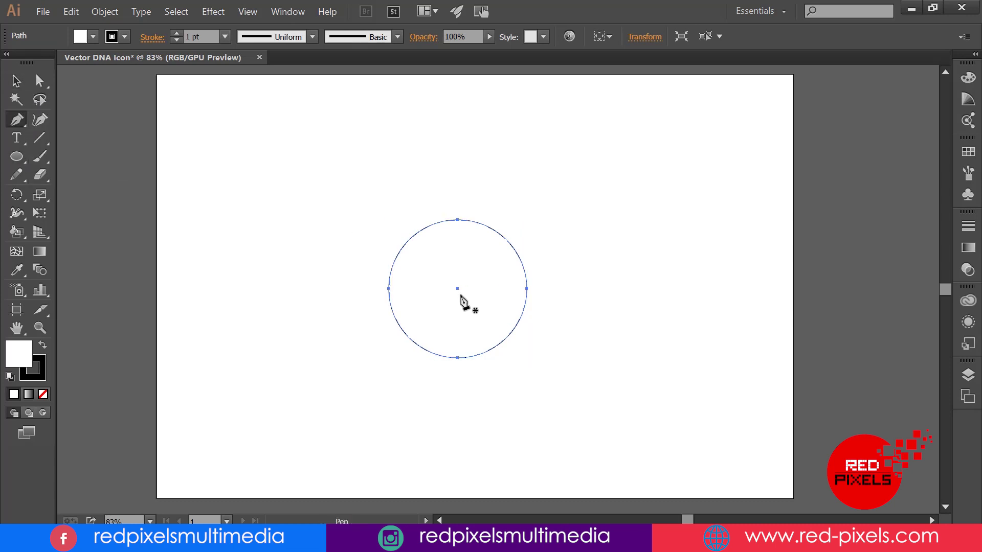
pyautogui.click(661, 288)
pyautogui.click(458, 222)
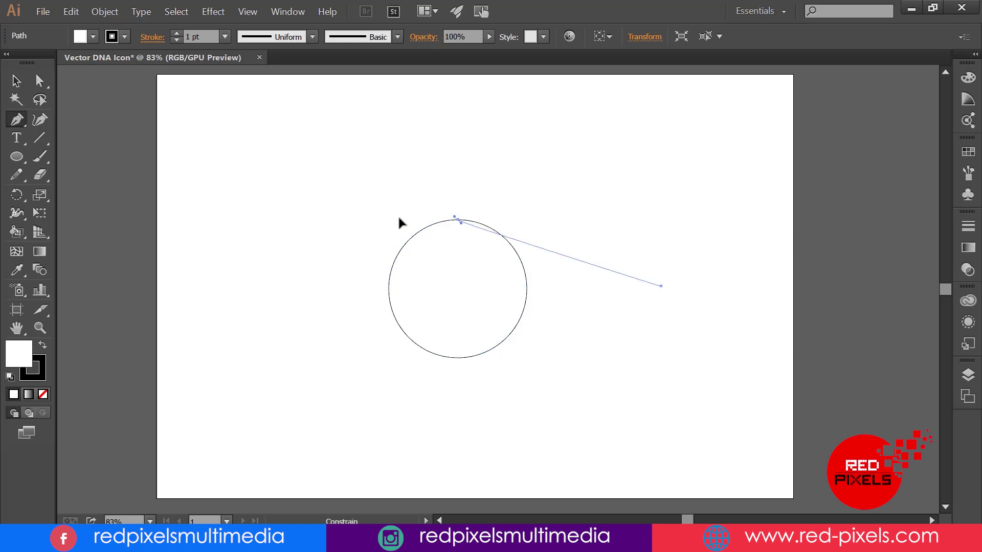
pyautogui.moveTo(458, 221); pyautogui.dragTo(316, 223)
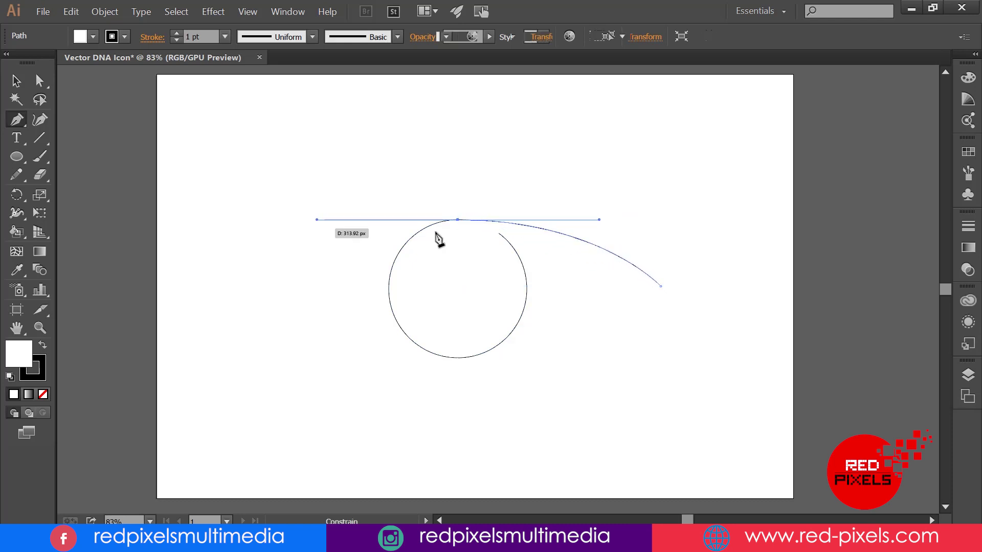
# - Set the curve's fill to None and curve the path back to the circle's bottom
pyautogui.press('v')
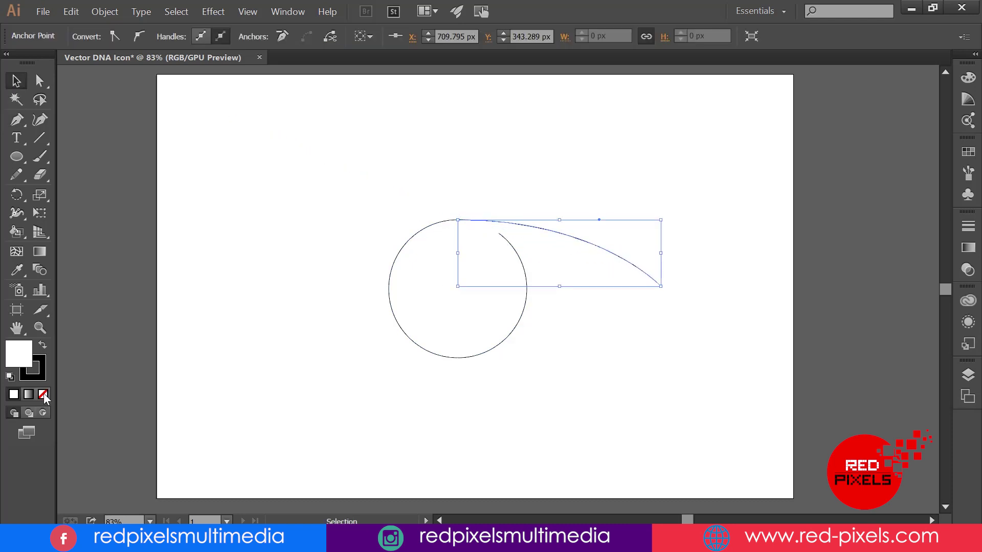
pyautogui.click(43, 394)
pyautogui.press('p')
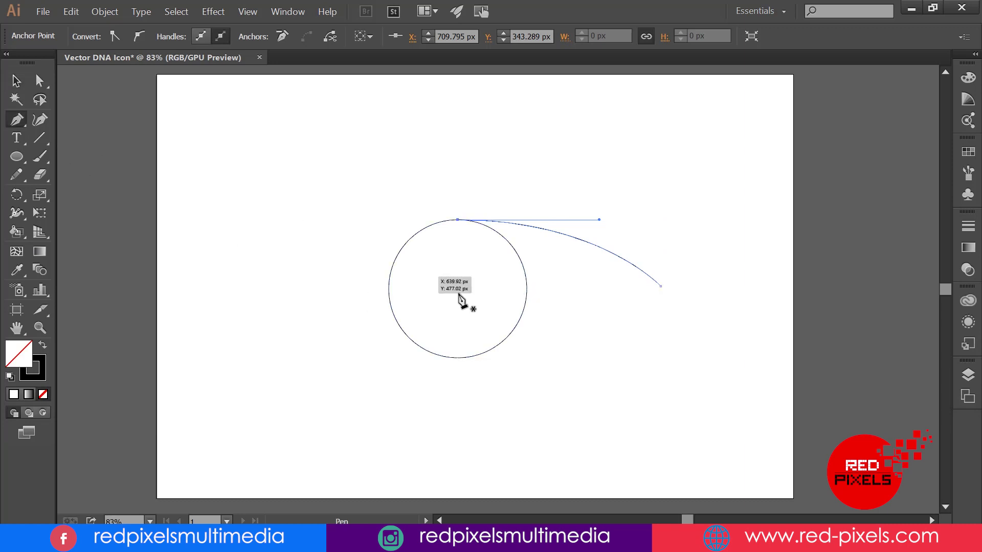
pyautogui.click(661, 288)
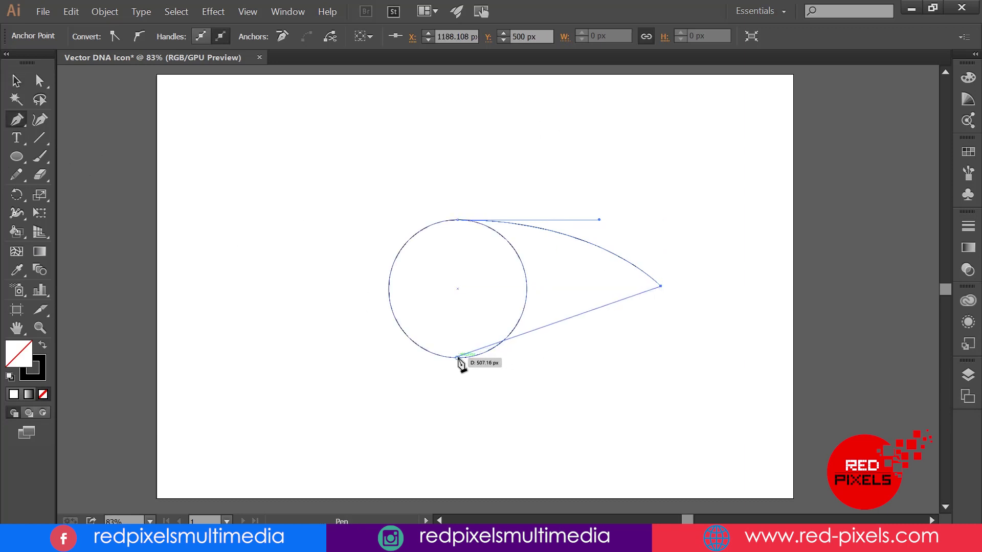
pyautogui.moveTo(459, 358); pyautogui.dragTo(316, 358)
pyautogui.click(19, 82)
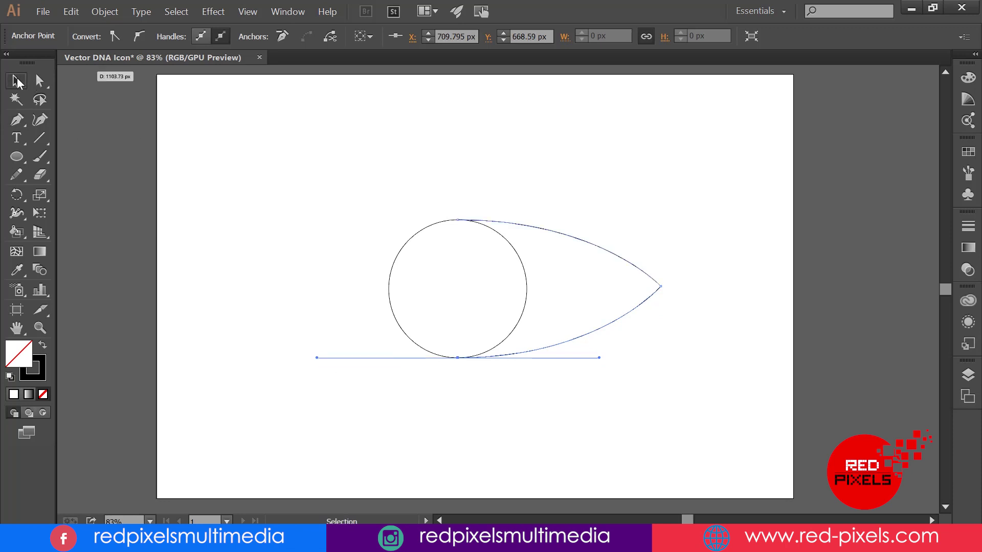
# - Select and copy the half-lens shape
pyautogui.click(575, 261)
pyautogui.click(70, 10)
pyautogui.press('Escape')
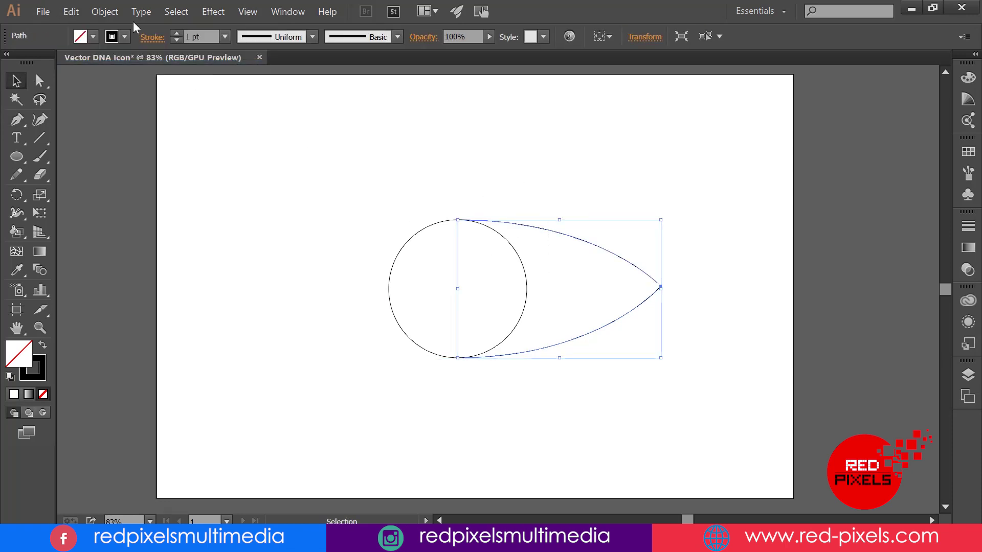
pyautogui.click(71, 11)
# - Paste a copy, reflect it horizontally, and join it to the right half
pyautogui.click(100, 101)
pyautogui.moveTo(578, 297); pyautogui.dragTo(369, 264)
pyautogui.rightClick(373, 269)
pyautogui.moveTo(406, 412)
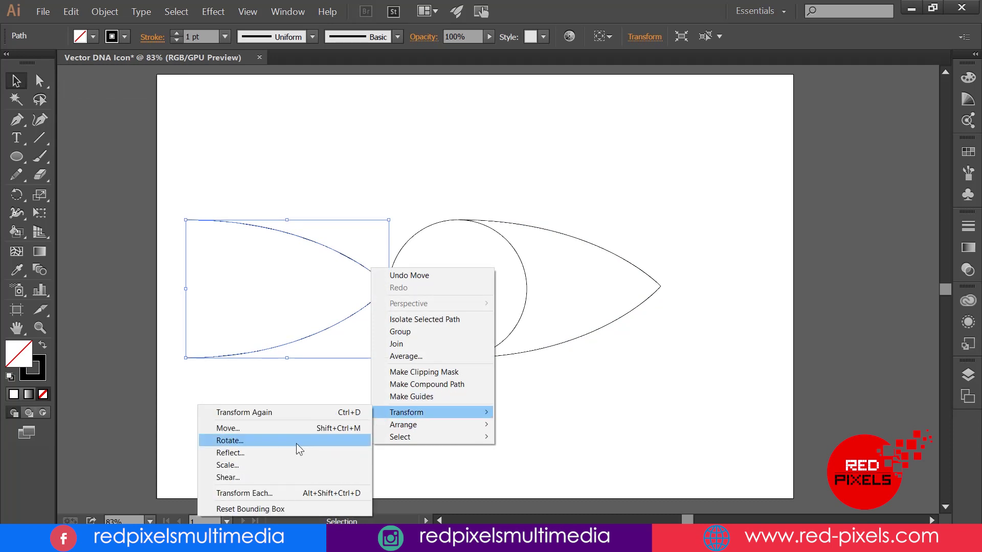
pyautogui.click(230, 453)
pyautogui.click(163, 294)
pyautogui.moveTo(337, 230); pyautogui.dragTo(461, 233)
# - Remove the circle with Shape Builder, leaving a lens, and shrink the lens
pyautogui.hotkey('ctrl', 'a')
pyautogui.click(19, 215)
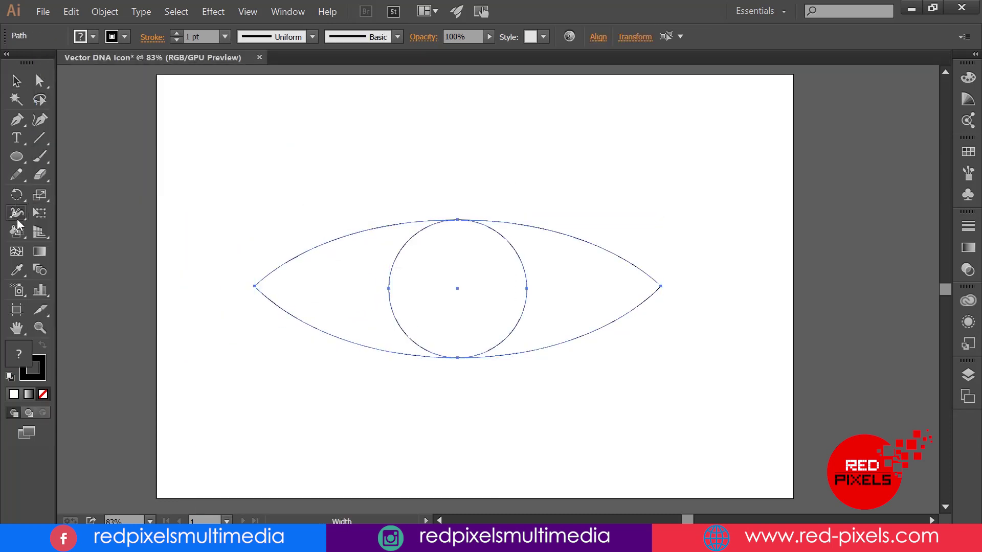
pyautogui.click(357, 265)
pyautogui.click(460, 223)
pyautogui.moveTo(662, 221); pyautogui.dragTo(606, 244)
# - Alt-drag lens copies right and left, then make the row narrower and taller
pyautogui.moveTo(503, 254)
pyautogui.mouseDown()
pyautogui.moveTo(762, 259)
pyautogui.moveTo(718, 259)
pyautogui.mouseUp()
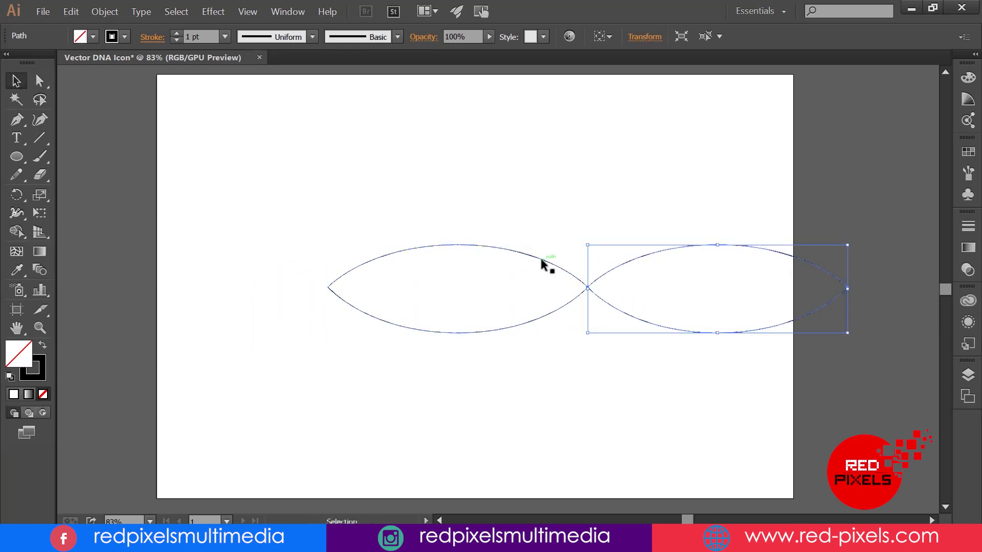
pyautogui.moveTo(545, 265); pyautogui.dragTo(284, 264)
pyautogui.hotkey('ctrl', 'a')
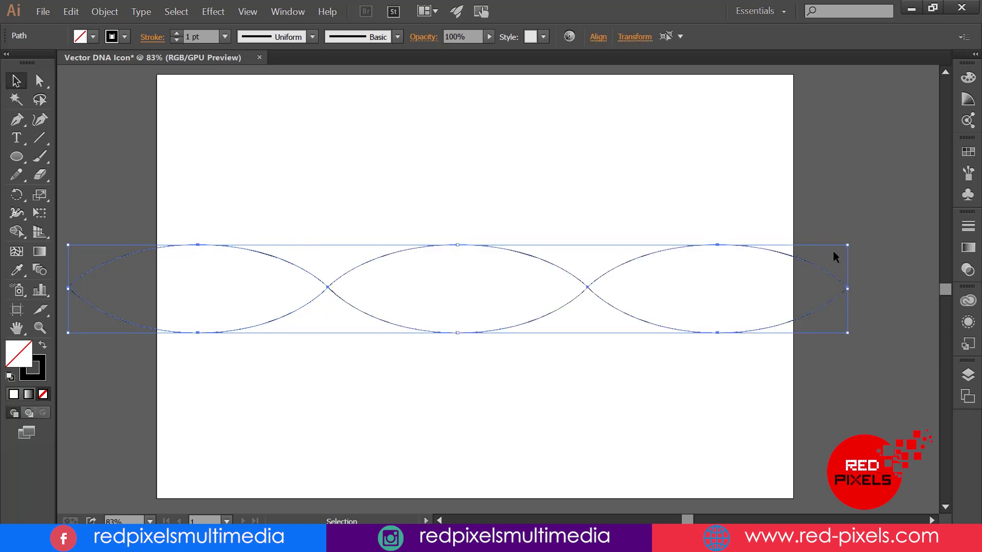
pyautogui.moveTo(848, 288); pyautogui.dragTo(716, 289)
pyautogui.moveTo(456, 263)
pyautogui.mouseDown()
pyautogui.moveTo(456, 242)
pyautogui.moveTo(456, 252)
pyautogui.mouseUp()
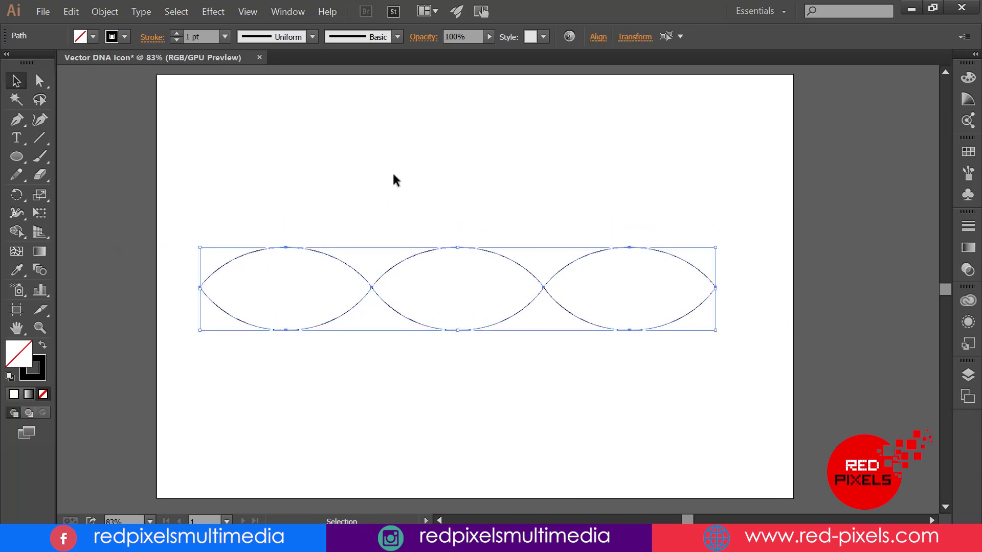
# - Delete the outer tips of the end lenses and give the strands a 10 pt stroke
pyautogui.press('a')
pyautogui.click(170, 268)
pyautogui.moveTo(184, 268); pyautogui.dragTo(219, 308)
pyautogui.press('Delete')
pyautogui.moveTo(699, 230); pyautogui.dragTo(741, 336)
pyautogui.press('Delete')
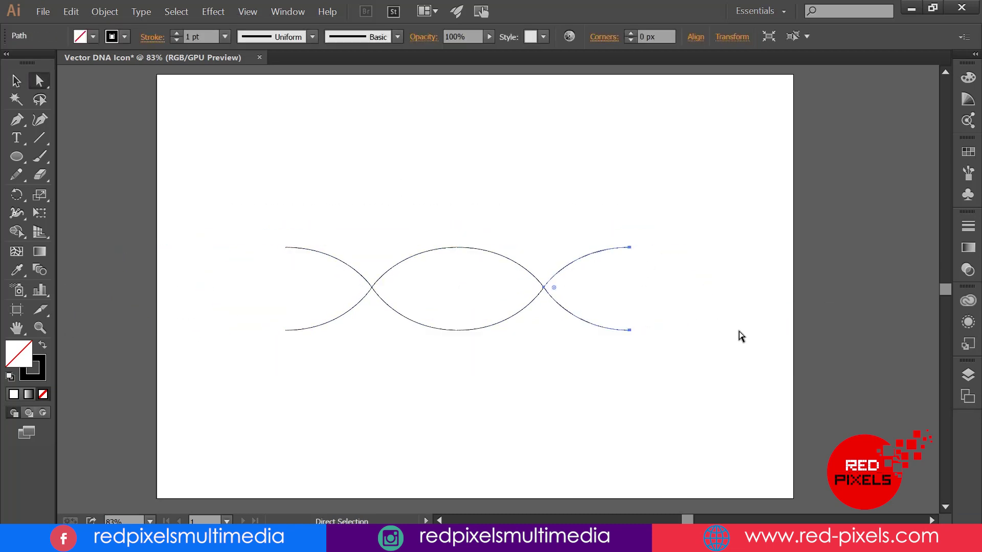
pyautogui.moveTo(725, 195); pyautogui.dragTo(248, 413)
pyautogui.write('10')
pyautogui.press('Return')
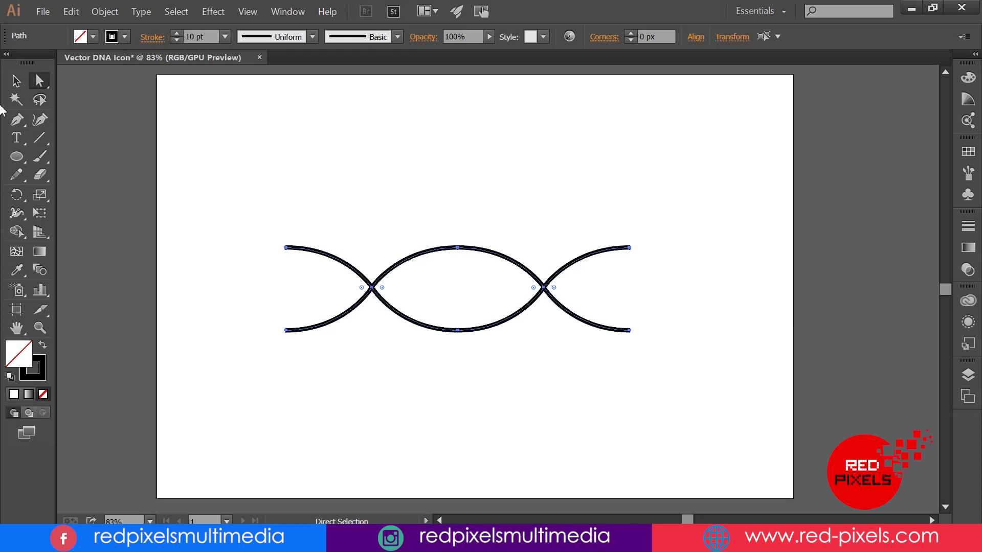
# - Draw a wide ellipse near the artboard centre
pyautogui.click(18, 158)
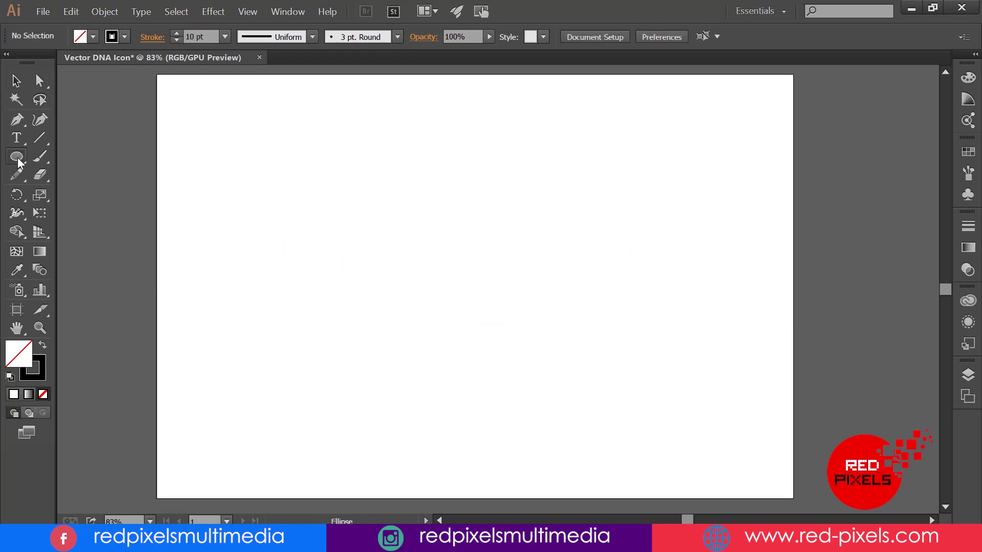
pyautogui.moveTo(369, 217); pyautogui.dragTo(606, 331)
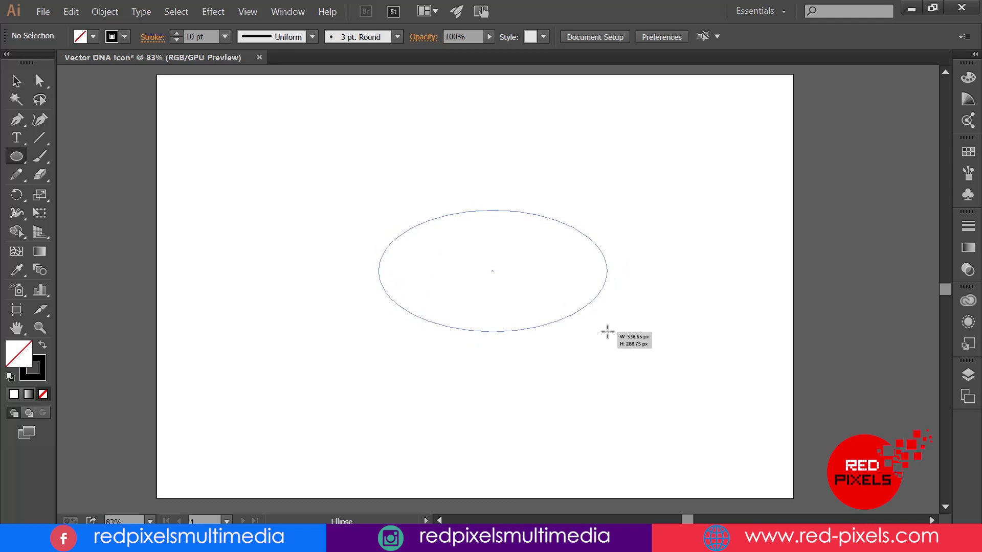
pyautogui.moveTo(607, 332); pyautogui.dragTo(607, 331)
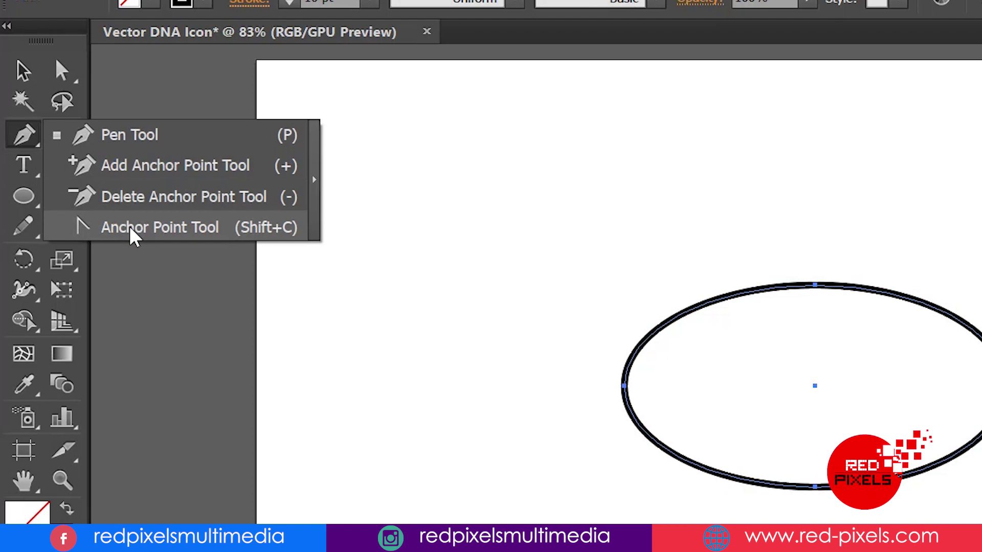
# - Convert the ellipse's left and right anchors to points, and Alt-drag a copy touching its right tip
pyautogui.click(130, 226)
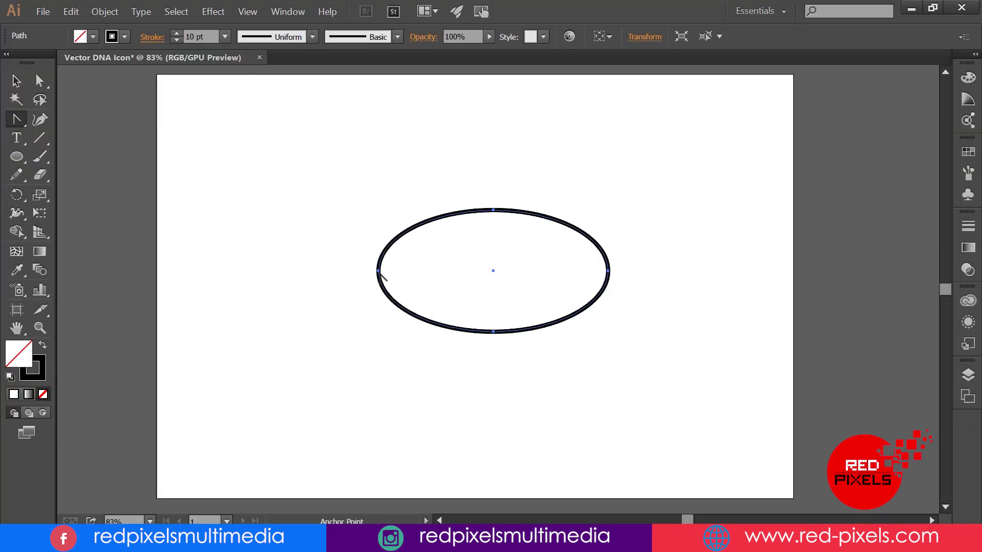
pyautogui.click(378, 270)
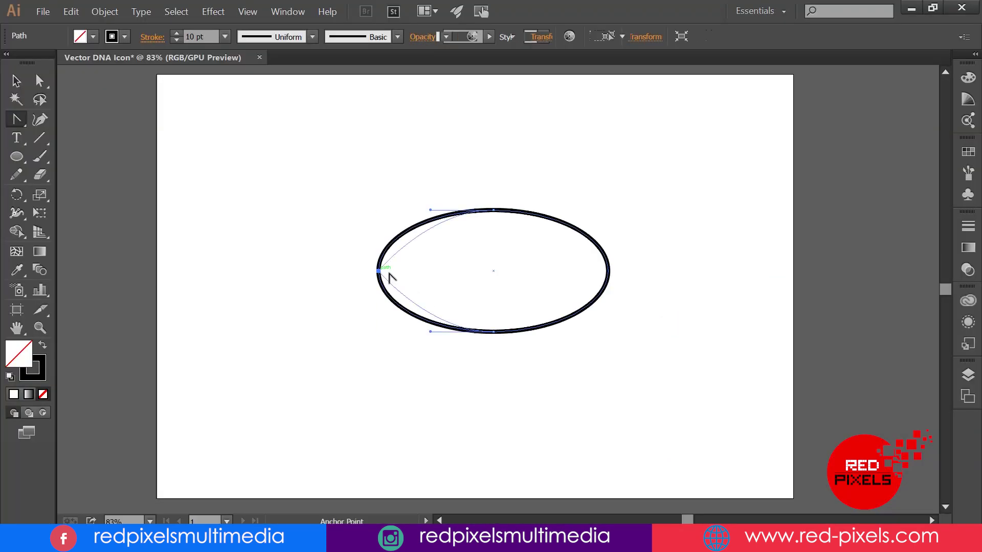
pyautogui.click(610, 272)
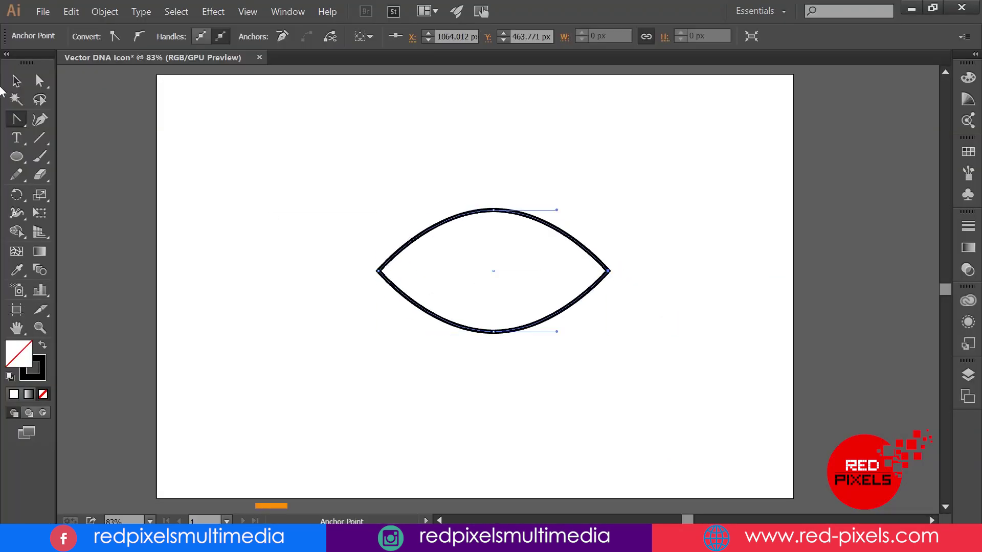
pyautogui.press('v')
pyautogui.moveTo(503, 213); pyautogui.dragTo(734, 228)
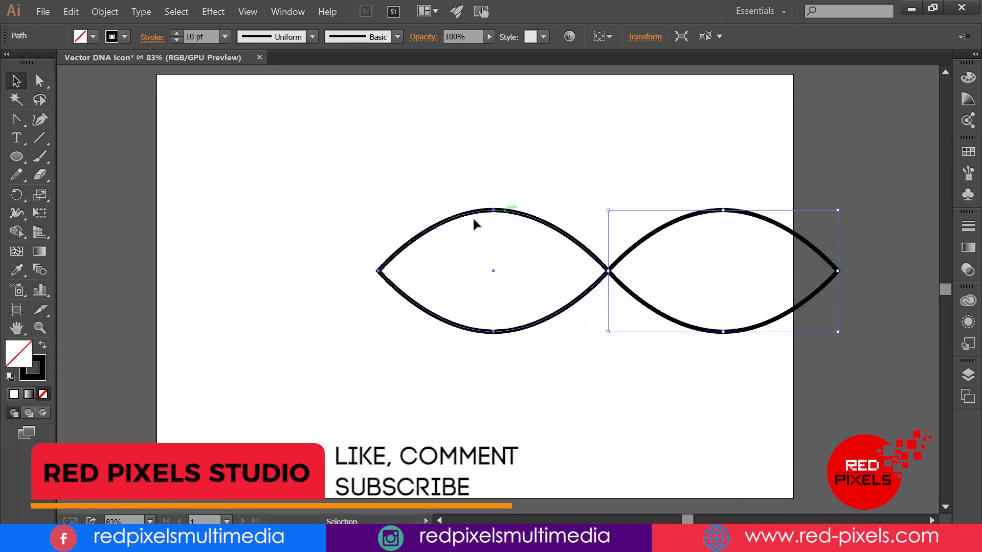
# - Alt-drag a third lens onto the left tip, then marquee-select and copy all three
pyautogui.moveTo(473, 216); pyautogui.dragTo(281, 220)
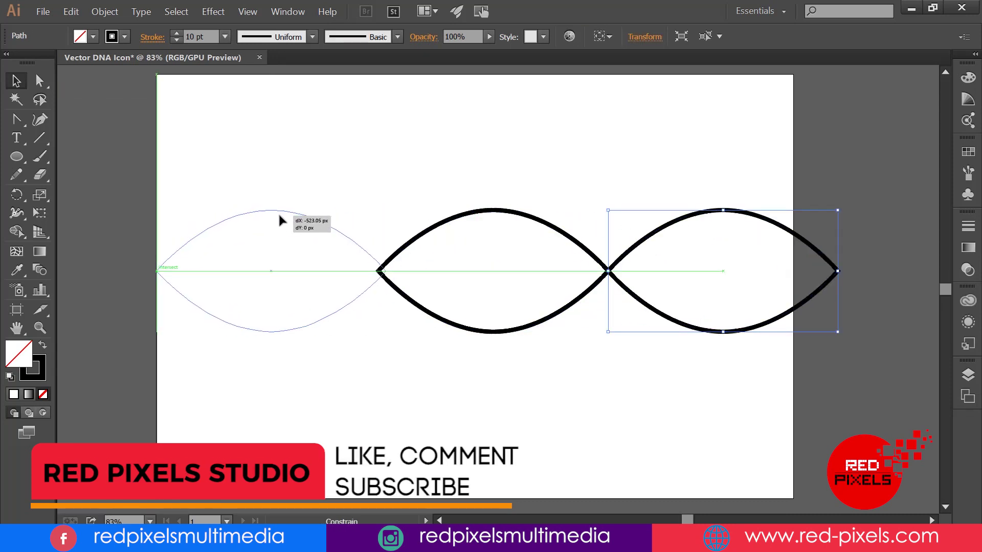
pyautogui.moveTo(281, 220); pyautogui.dragTo(279, 221)
pyautogui.click(356, 162)
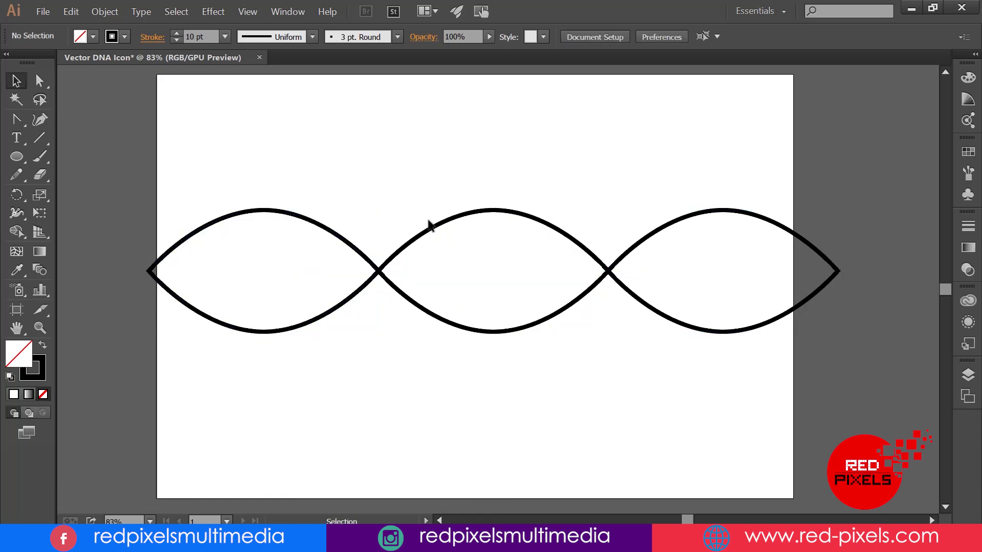
pyautogui.moveTo(289, 157); pyautogui.dragTo(681, 382)
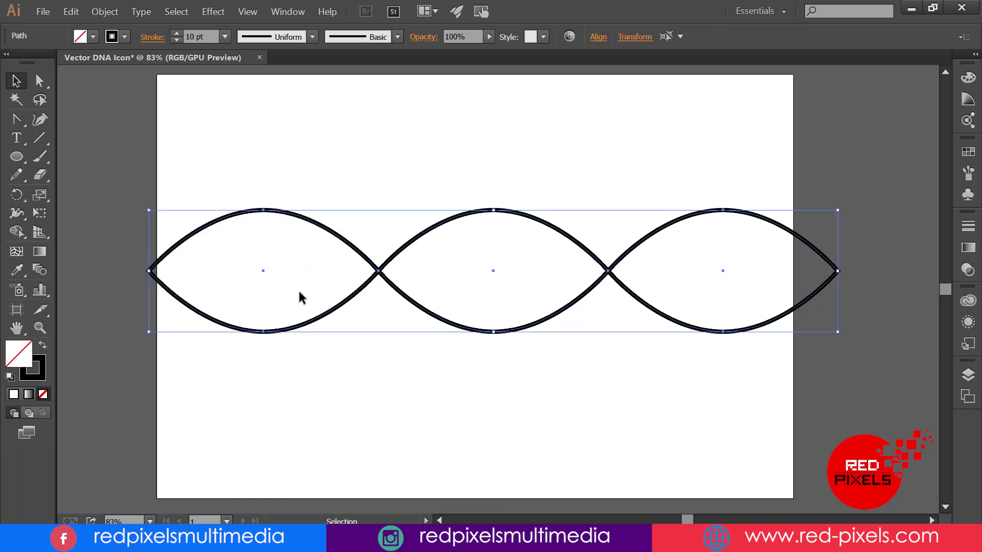
pyautogui.click(71, 11)
pyautogui.click(86, 69)
pyautogui.click(72, 12)
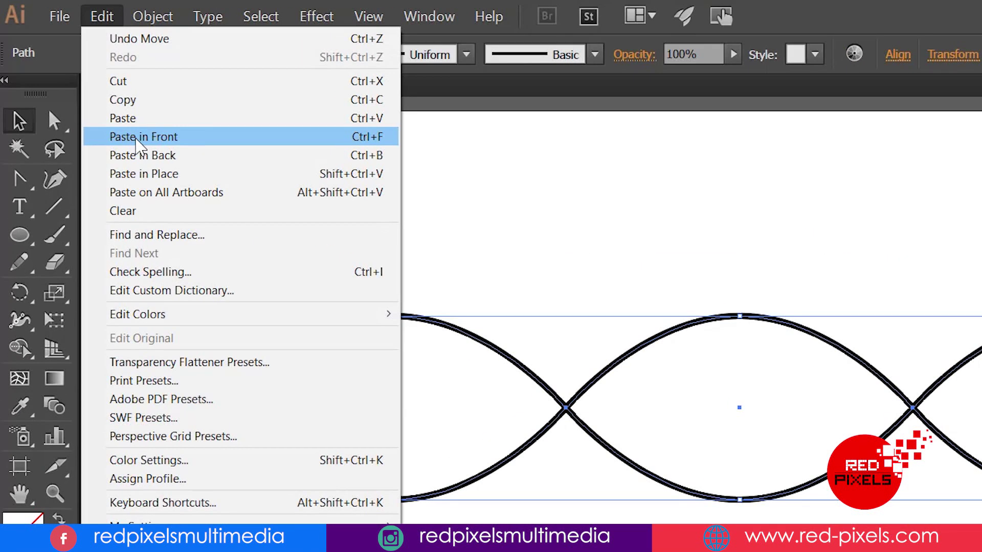
# - Paste the lenses in front and swap to black fill with no stroke, kept in place
pyautogui.click(138, 138)
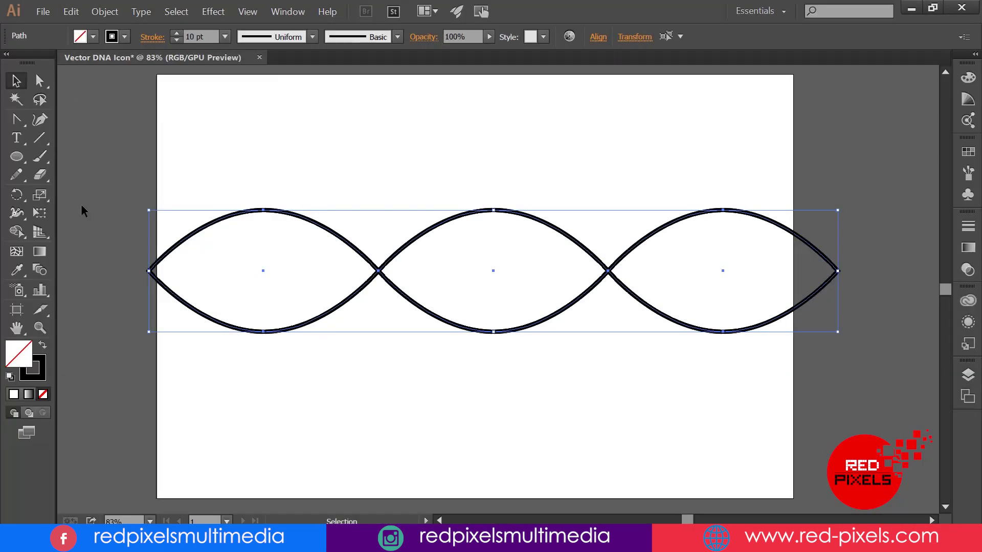
pyautogui.click(42, 349)
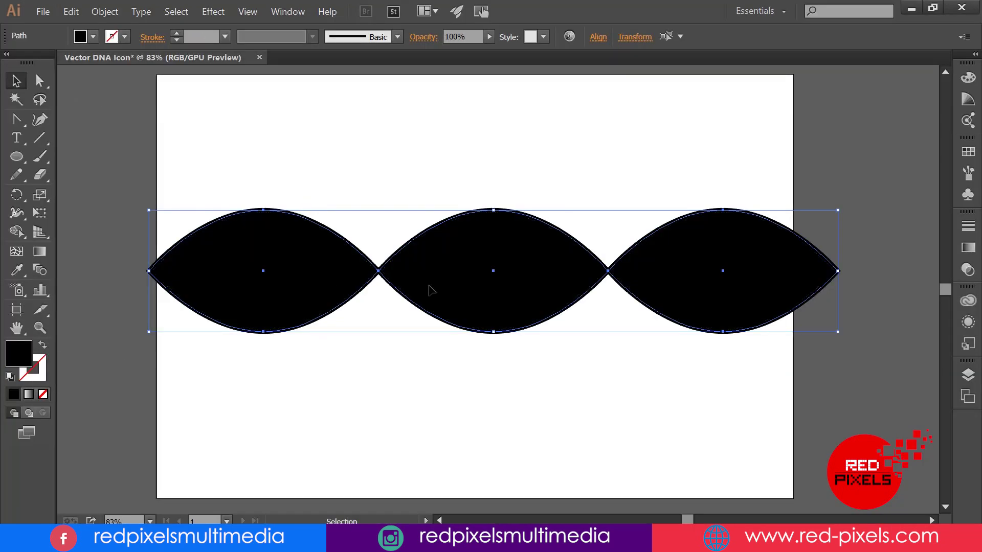
pyautogui.moveTo(430, 290); pyautogui.dragTo(426, 199)
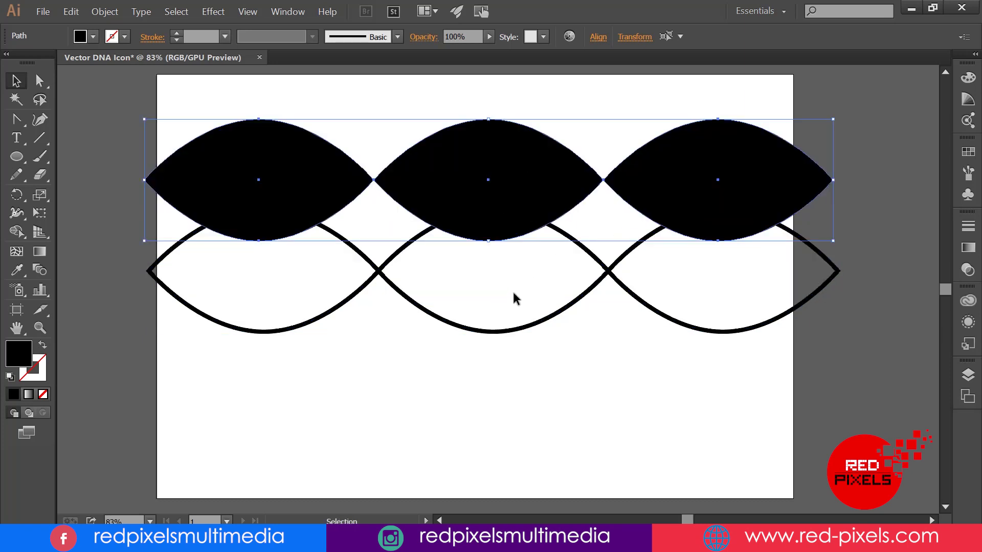
pyautogui.hotkey('ctrl', 'z')
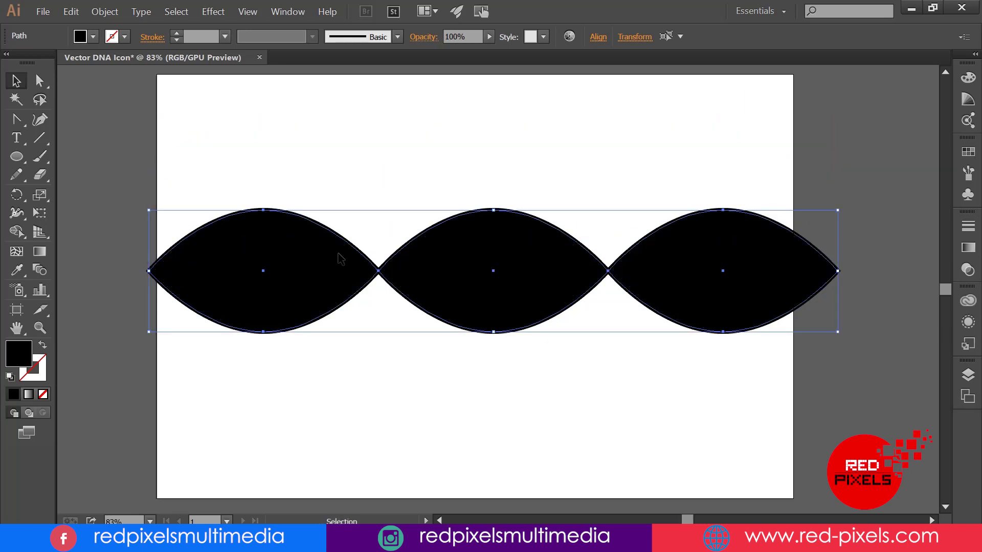
pyautogui.click(104, 10)
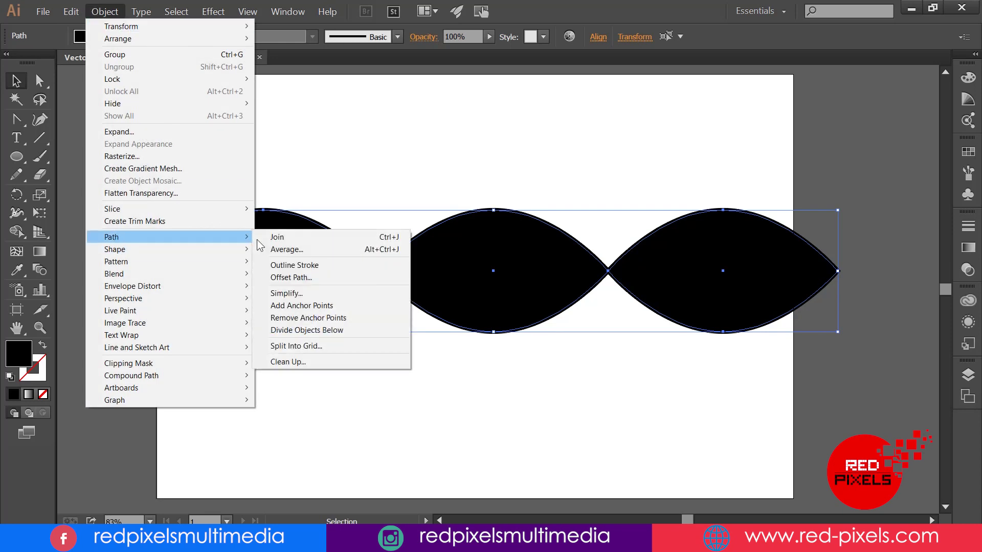
pyautogui.moveTo(66, 361)
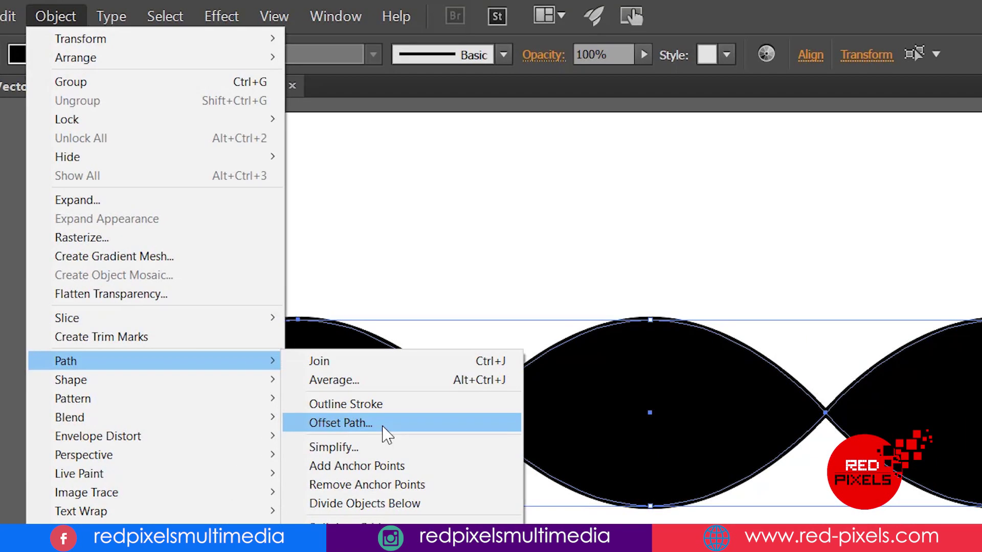
# - Apply a -20 px Offset Path to the black lenses
pyautogui.click(342, 422)
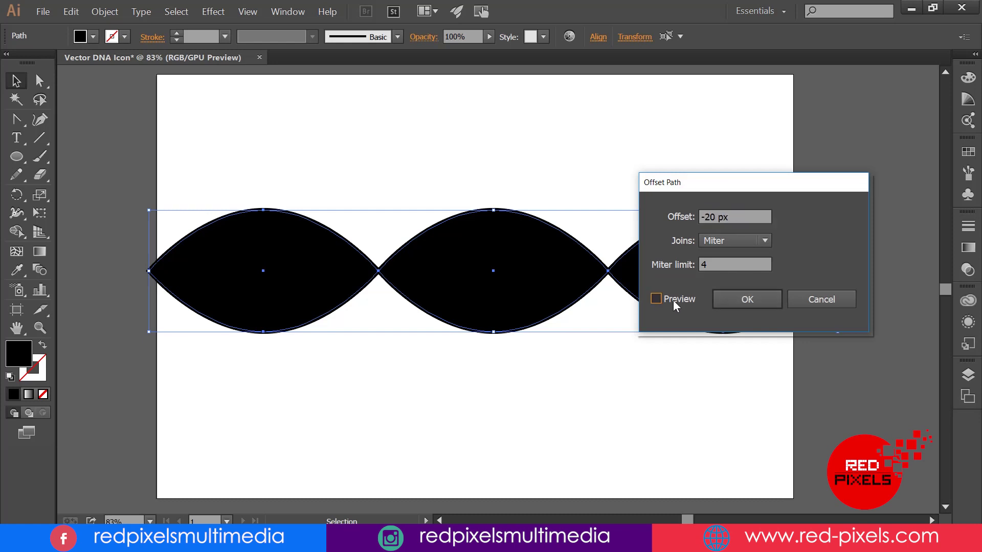
pyautogui.click(656, 299)
pyautogui.click(748, 299)
# - Select the three original full-size black lenses to remove them
pyautogui.click(336, 192)
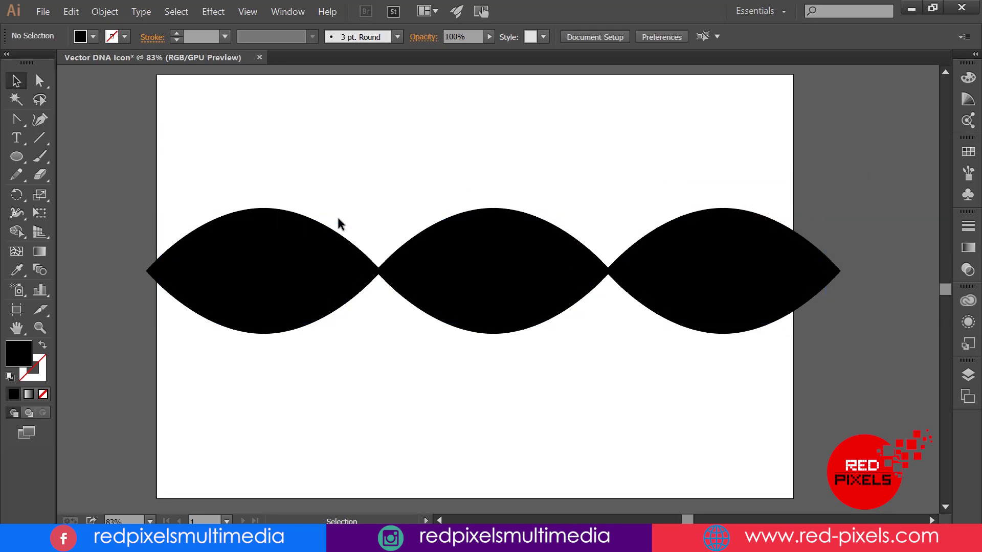
pyautogui.click(261, 270)
pyautogui.keyDown('shift'); pyautogui.click(449, 233); pyautogui.keyUp('shift')
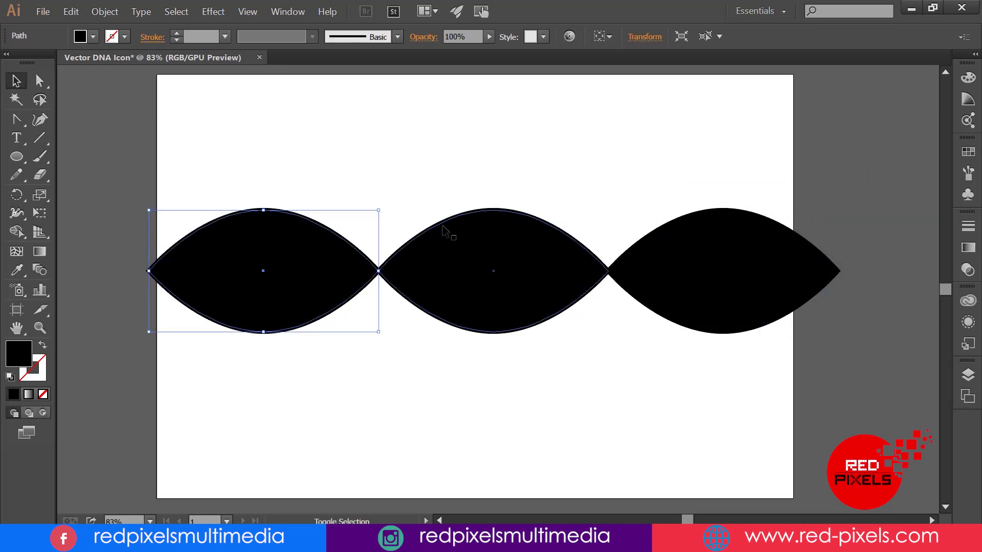
pyautogui.keyDown('shift'); pyautogui.click(681, 229); pyautogui.keyUp('shift')
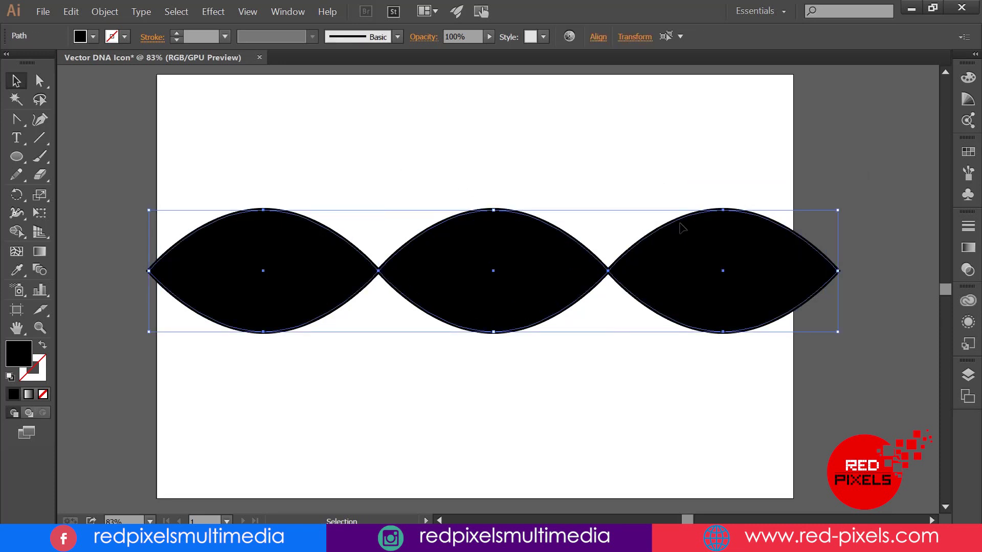
pyautogui.hotkey('ctrl', 'z')
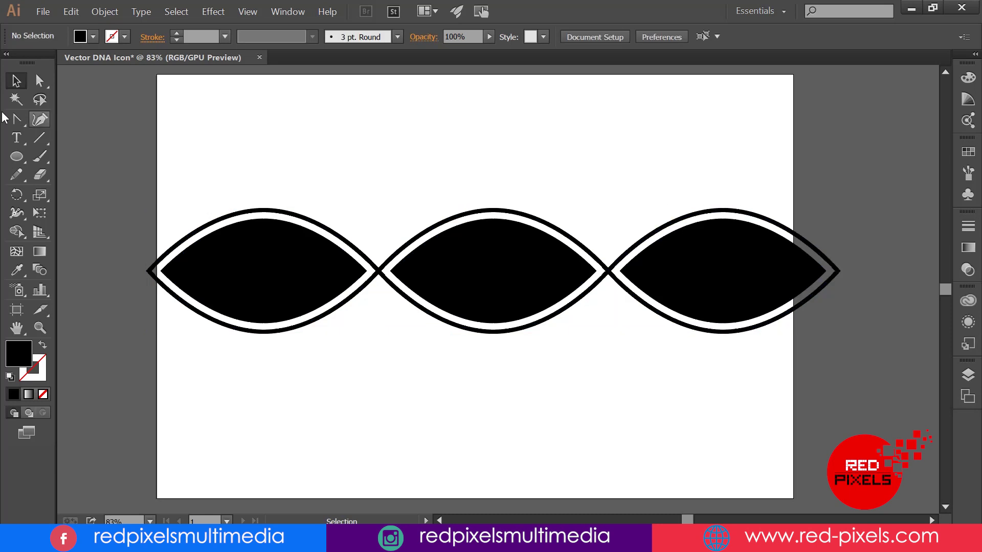
# - Draw a vertical line at the helix's left end with a 5 pt stroke
pyautogui.press('\\')
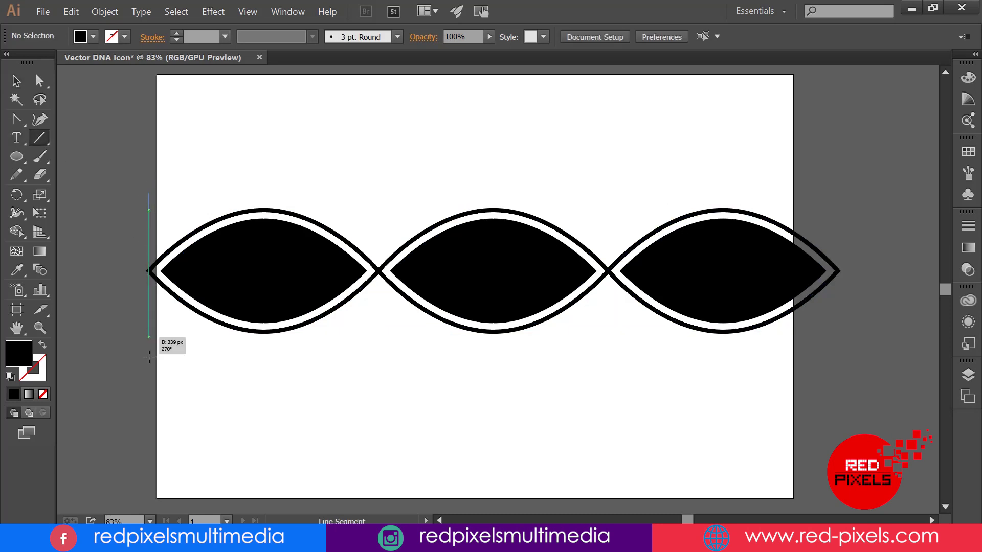
pyautogui.moveTo(151, 209); pyautogui.dragTo(151, 353)
pyautogui.press('v')
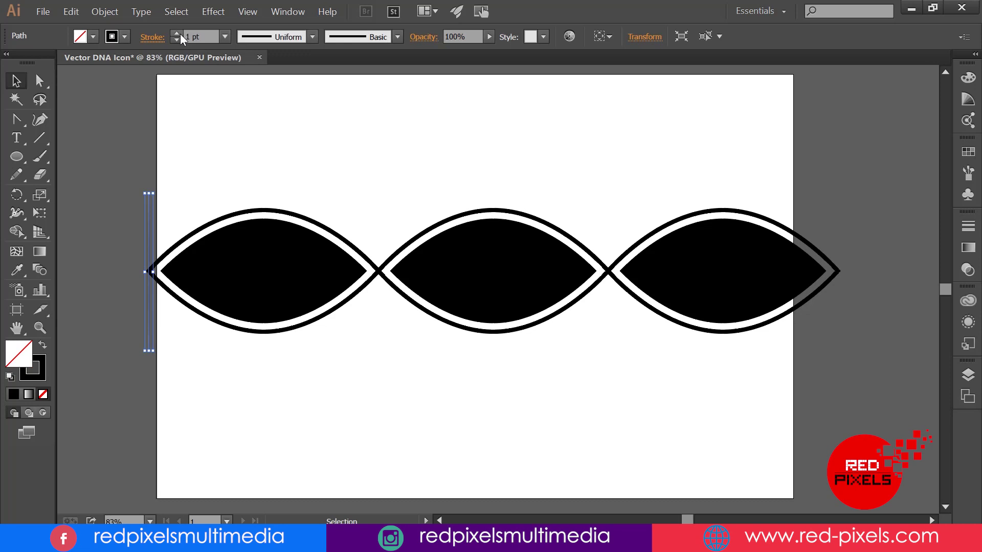
pyautogui.click(177, 34)
pyautogui.click(177, 33)
pyautogui.click(16, 81)
# - Alt-drag a line copy slightly right and repeat it with Ctrl+D across the helix
pyautogui.click(184, 167)
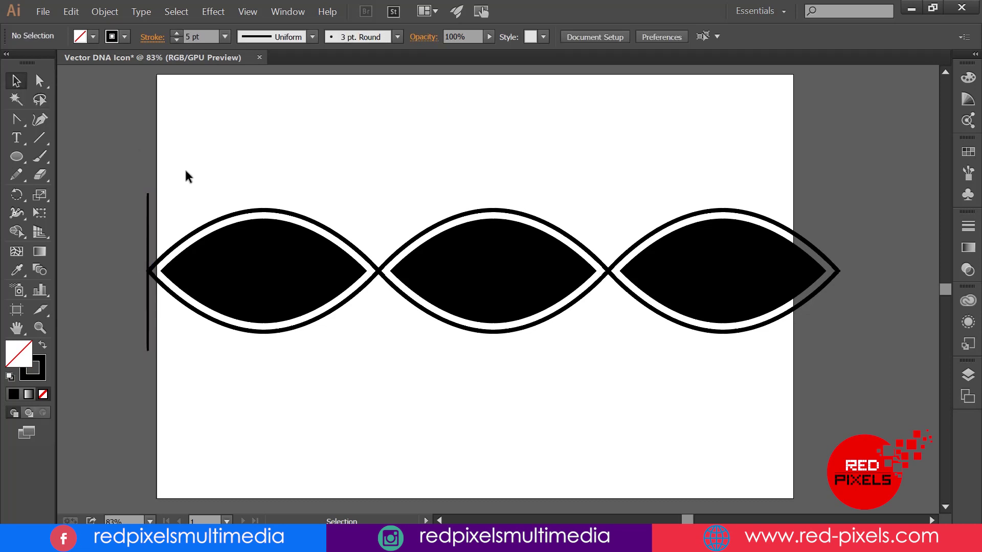
pyautogui.moveTo(146, 227); pyautogui.dragTo(161, 237)
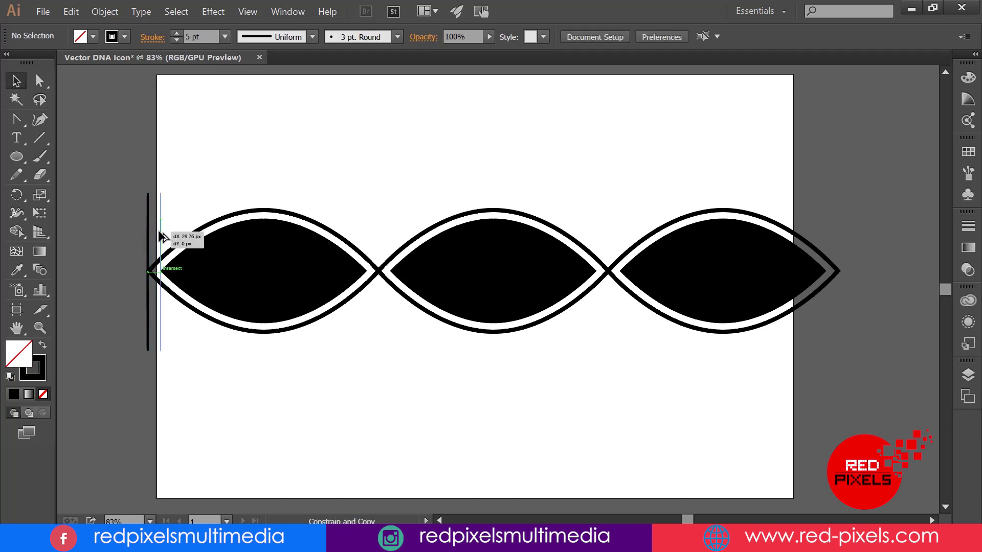
pyautogui.hotkey('ctrl', 'd')
pyautogui.hotkey('ctrl', 'd')
pyautogui.hotkey('ctrl', 'd')
pyautogui.hotkey('ctrl', 'd')
pyautogui.hotkey('ctrl', 'd')
pyautogui.hotkey('ctrl', 'd')
pyautogui.hotkey('ctrl', 'd')
pyautogui.hotkey('ctrl', 'd')
pyautogui.hotkey('ctrl', 'd')
pyautogui.hotkey('ctrl', 'd')
pyautogui.hotkey('ctrl', 'd')
pyautogui.hotkey('ctrl', 'd')
pyautogui.hotkey('ctrl', 'd')
pyautogui.hotkey('ctrl', 'd')
pyautogui.hotkey('ctrl', 'd')
pyautogui.hotkey('ctrl', 'd')
pyautogui.hotkey('ctrl', 'd')
pyautogui.hotkey('ctrl', 'd')
pyautogui.hotkey('ctrl', 'd')
pyautogui.hotkey('ctrl', 'd')
pyautogui.hotkey('ctrl', 'd')
pyautogui.hotkey('ctrl', 'd')
pyautogui.hotkey('ctrl', 'd')
pyautogui.click(198, 239)
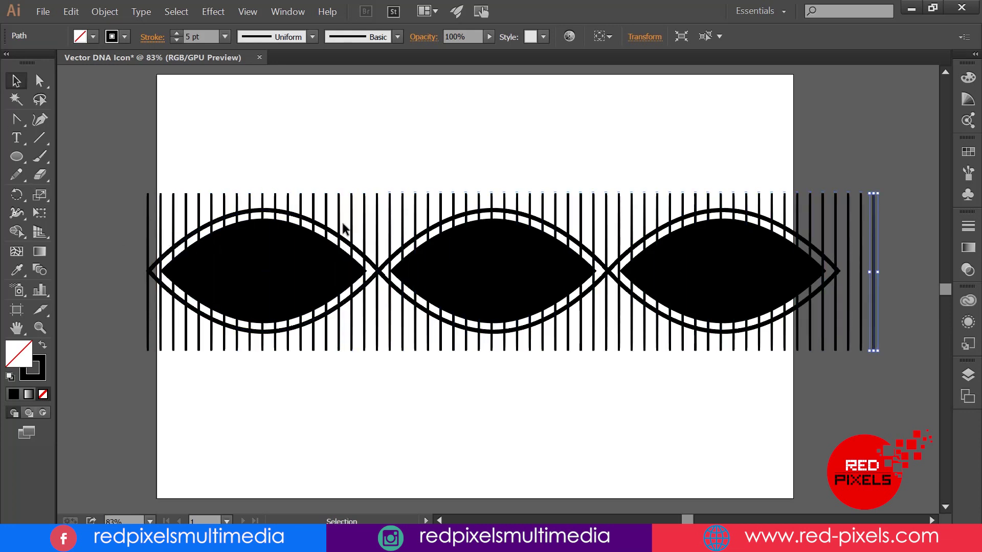
# - Select all the vertical lines and group them
pyautogui.moveTo(126, 159); pyautogui.dragTo(795, 198)
pyautogui.click(105, 12)
pyautogui.click(115, 55)
pyautogui.click(422, 176)
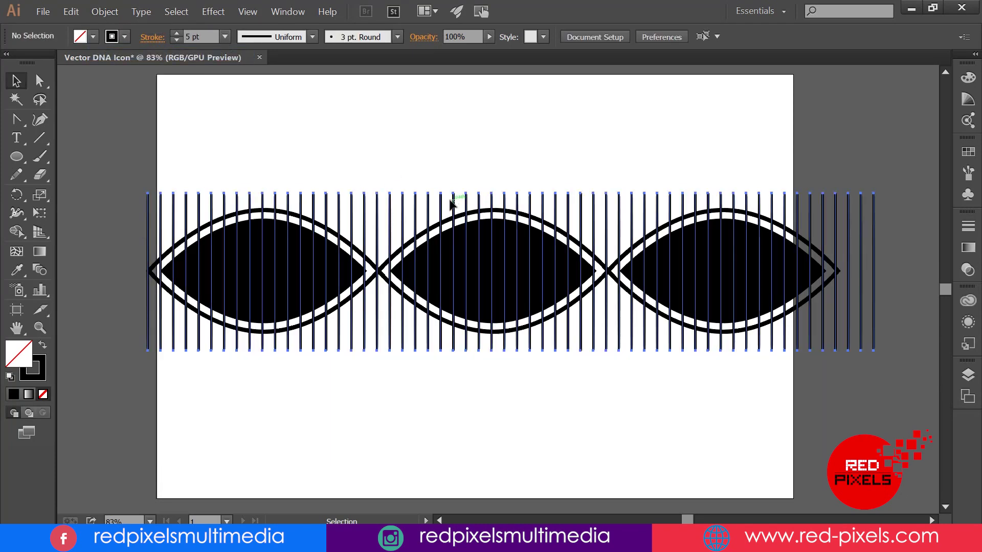
pyautogui.click(458, 202)
# - Move the line group below the helix and delete the end lenses' outer tips
pyautogui.moveTo(451, 206); pyautogui.dragTo(453, 384)
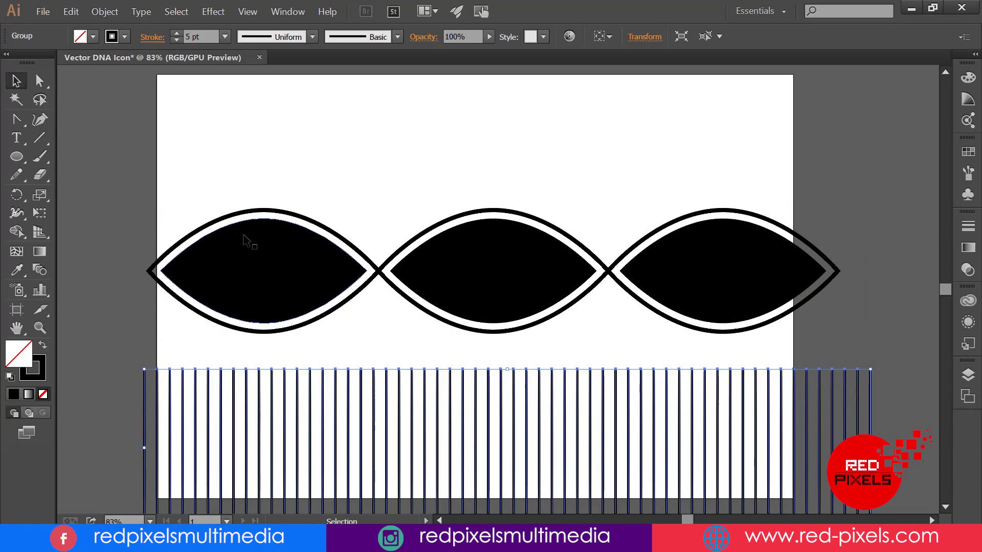
pyautogui.click(245, 261)
pyautogui.click(17, 120)
pyautogui.click(39, 81)
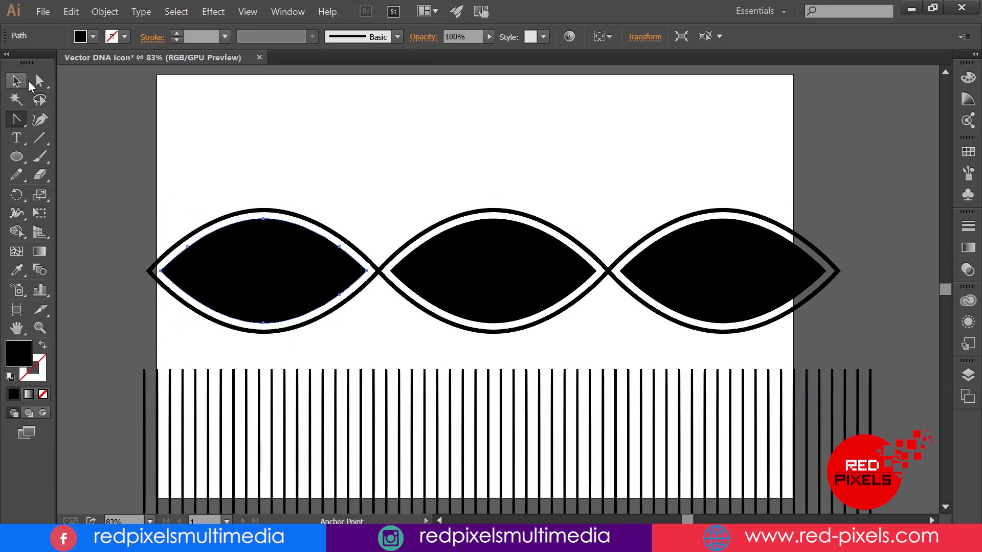
pyautogui.click(171, 275)
pyautogui.press('Delete')
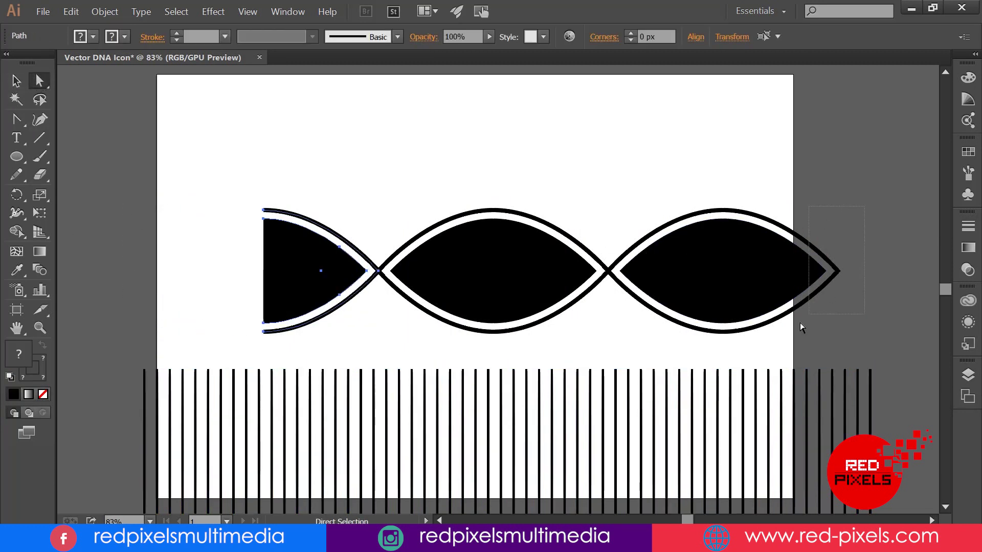
pyautogui.click(840, 270)
pyautogui.press('Delete')
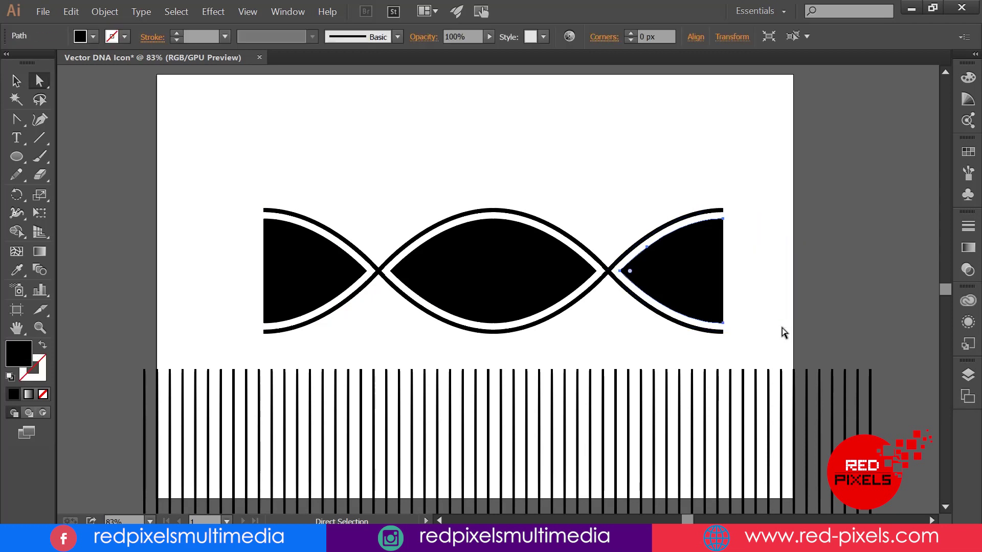
# - Drag the grouped vertical lines back up over the helix
pyautogui.press('v')
pyautogui.click(678, 283)
pyautogui.click(506, 262)
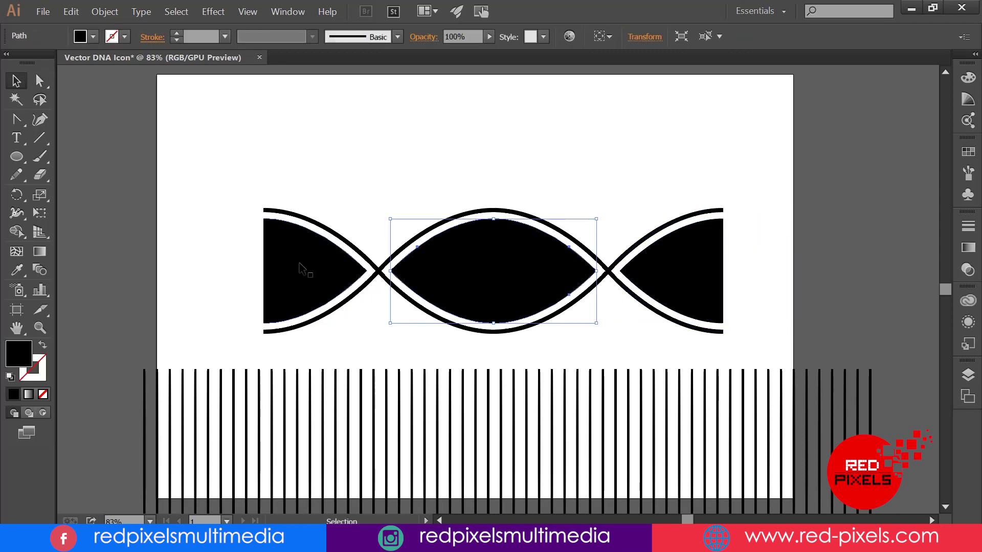
pyautogui.click(302, 268)
pyautogui.click(618, 380)
pyautogui.moveTo(618, 380); pyautogui.dragTo(610, 208)
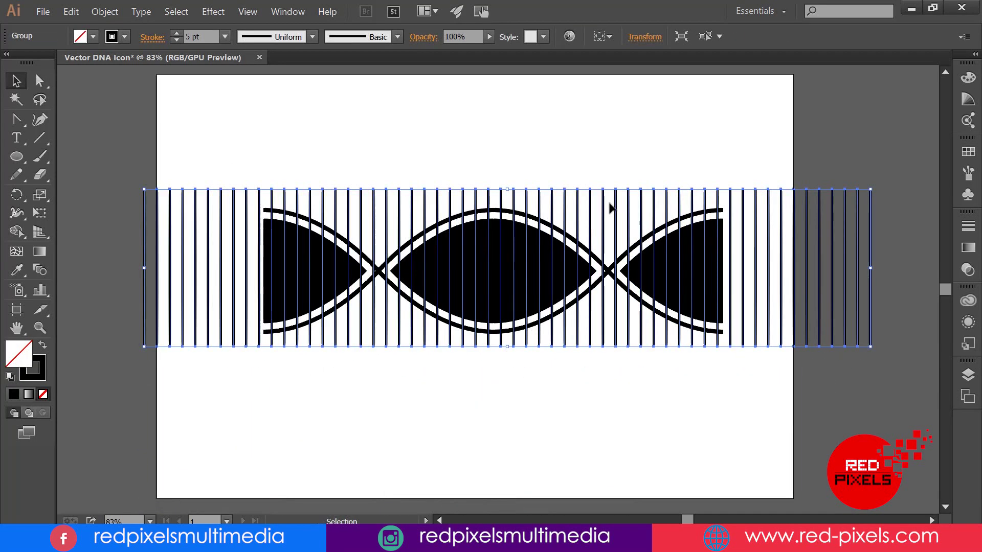
pyautogui.keyDown('shift'); pyautogui.click(660, 253); pyautogui.keyUp('shift')
# - Combine the three black lenses into one compound path
pyautogui.click(326, 250)
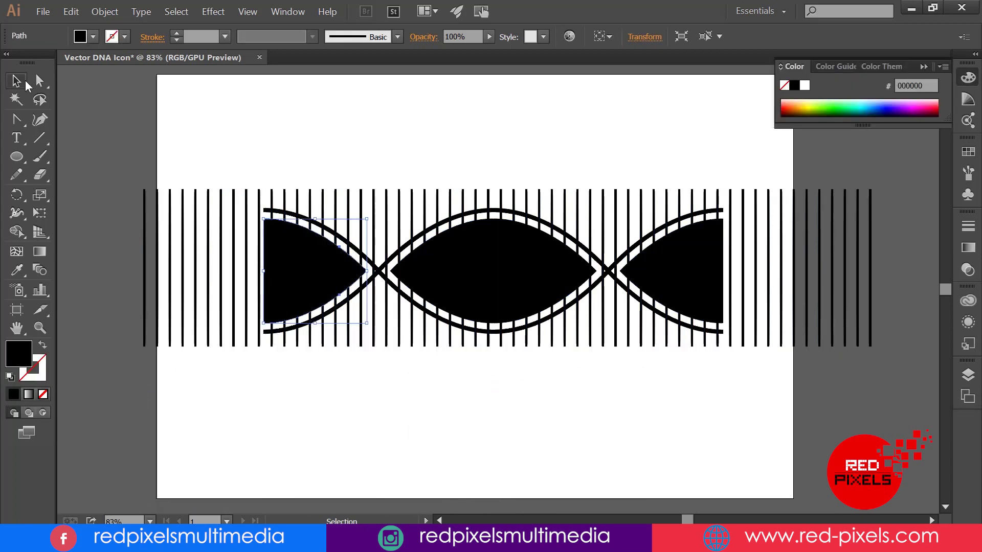
pyautogui.click(970, 80)
pyautogui.keyDown('shift'); pyautogui.click(469, 245); pyautogui.keyUp('shift')
pyautogui.keyDown('shift'); pyautogui.click(675, 254); pyautogui.keyUp('shift')
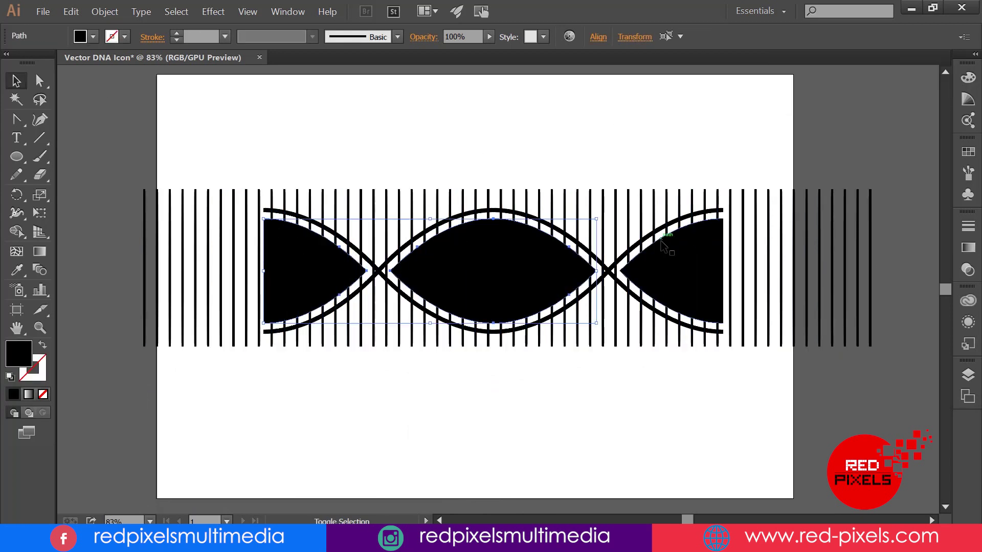
pyautogui.click(104, 11)
pyautogui.moveTo(204, 396)
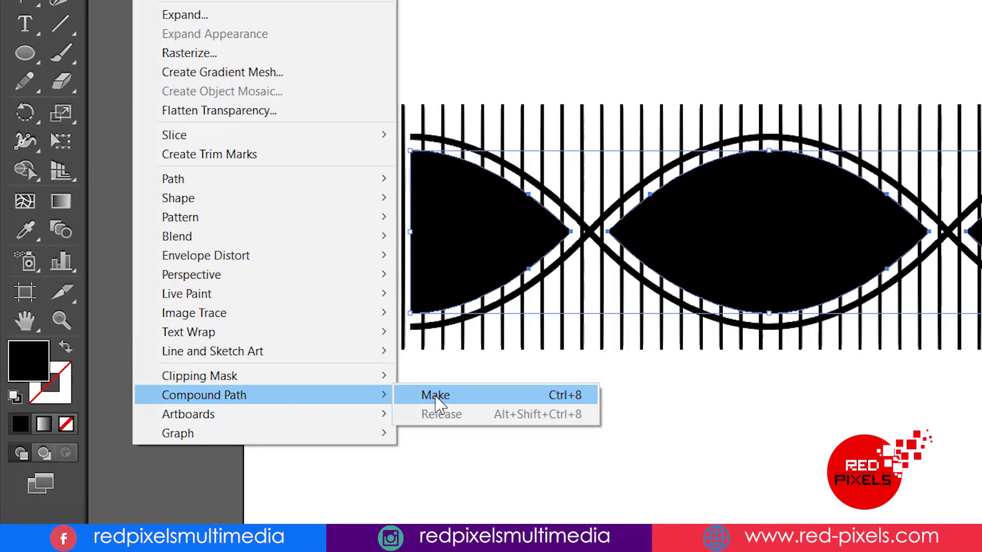
pyautogui.click(435, 395)
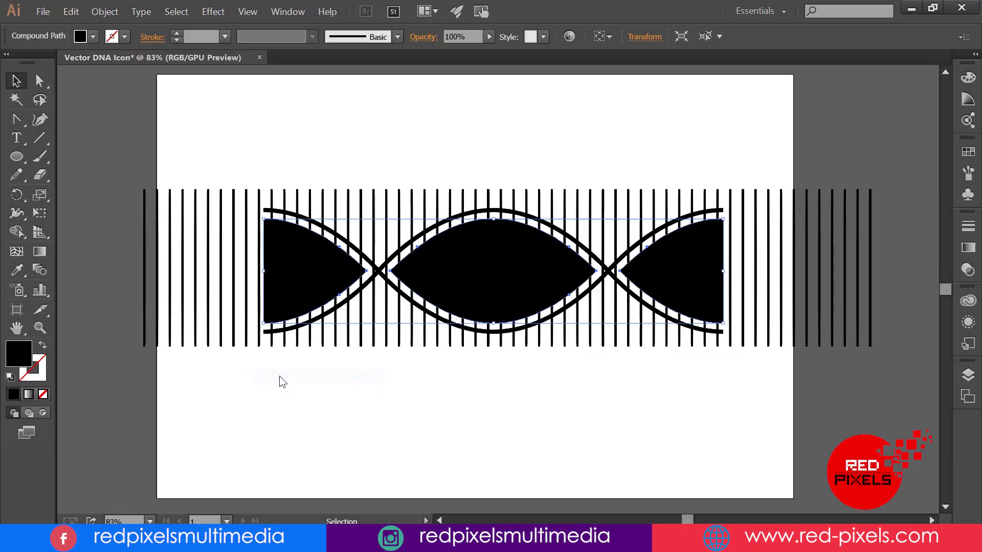
# - Select the lines with the compound path and apply Make Clipping Mask
pyautogui.hotkey('ctrl', 'a')
pyautogui.rightClick(410, 201)
pyautogui.click(438, 265)
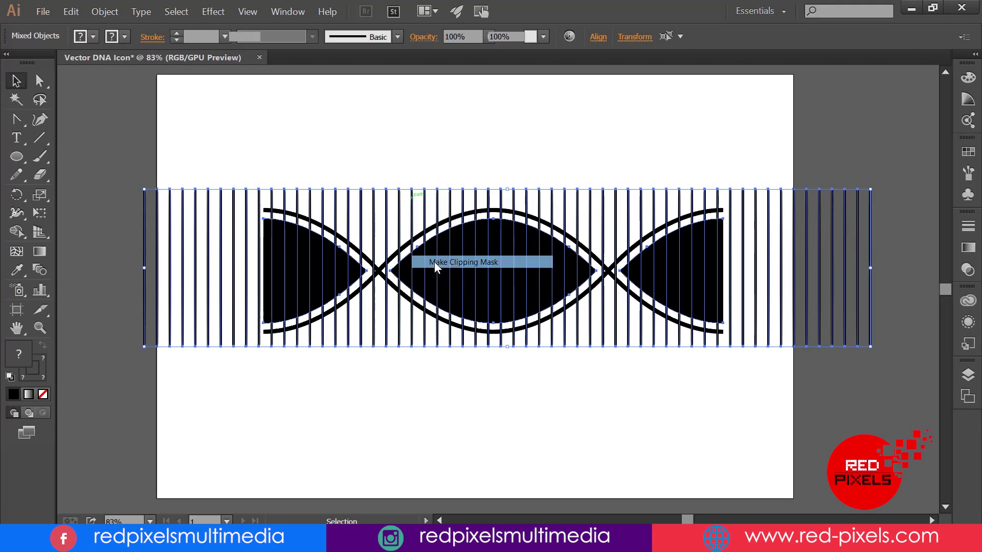
pyautogui.click(460, 199)
# - Give the middle, left and right strand paths a 15 pt stroke with Round Cap ends
pyautogui.moveTo(487, 198); pyautogui.dragTo(452, 185)
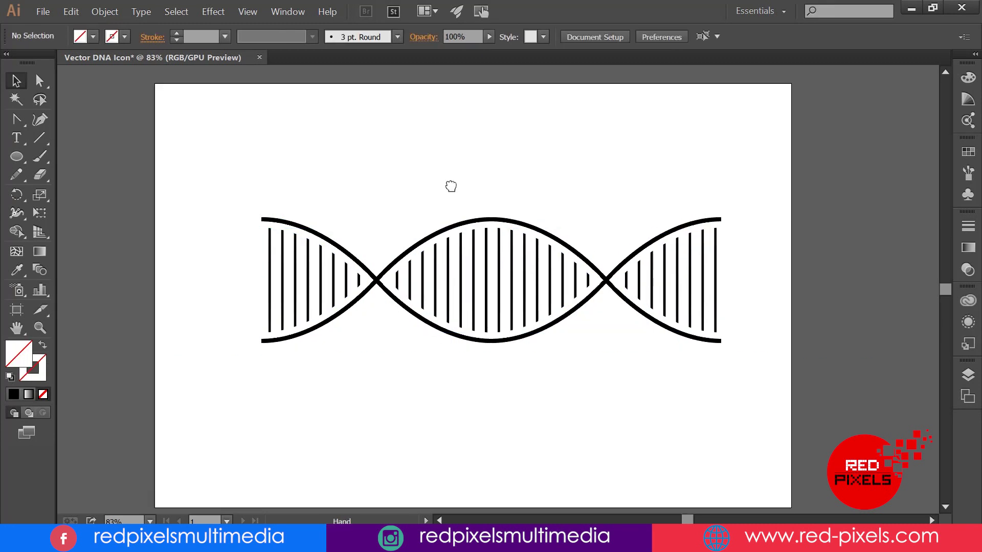
pyautogui.scroll(1, 223, 239)
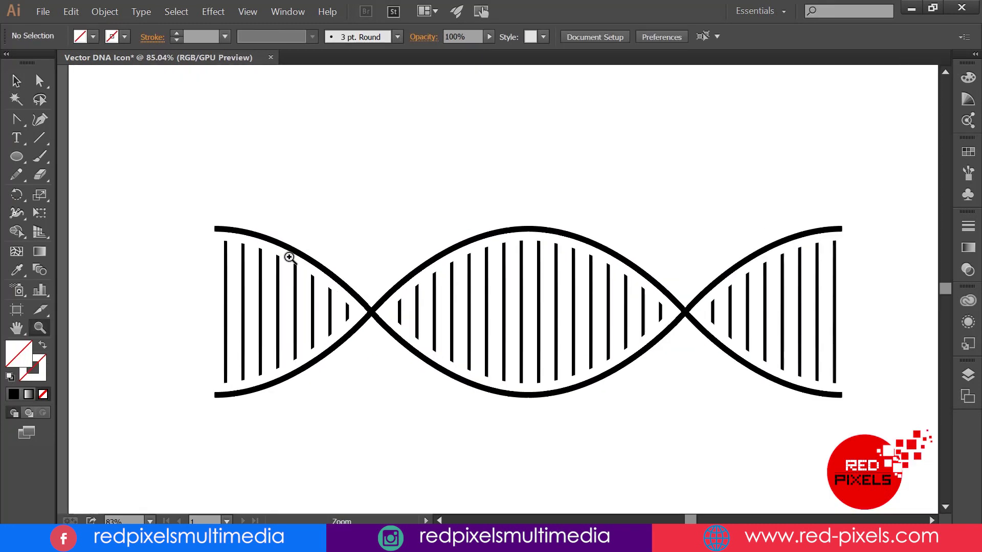
pyautogui.scroll(2, 223, 230)
pyautogui.click(16, 85)
pyautogui.click(452, 362)
pyautogui.keyDown('shift'); pyautogui.click(330, 354); pyautogui.keyUp('shift')
pyautogui.keyDown('shift'); pyautogui.click(913, 323); pyautogui.keyUp('shift')
pyautogui.write('15')
pyautogui.press('Return')
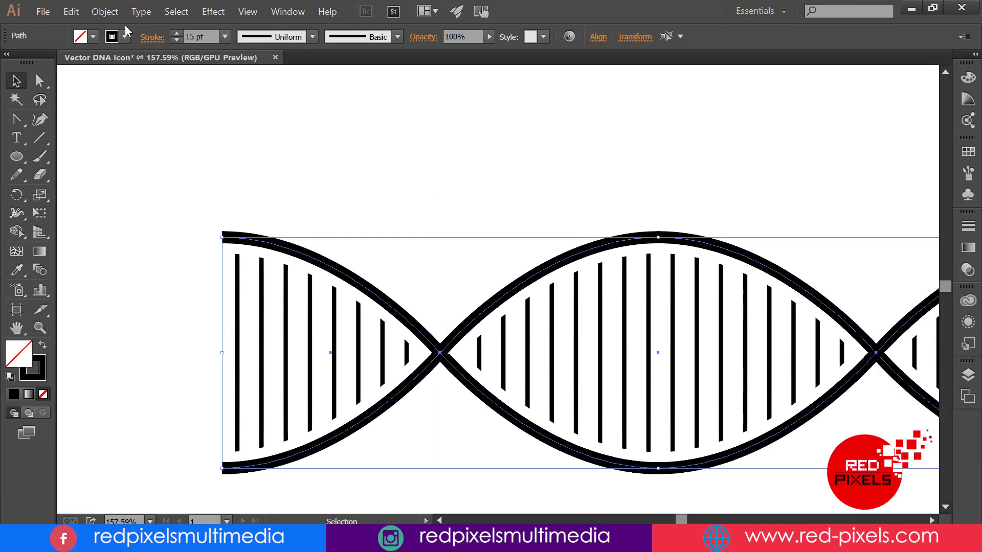
pyautogui.click(152, 36)
pyautogui.click(290, 155)
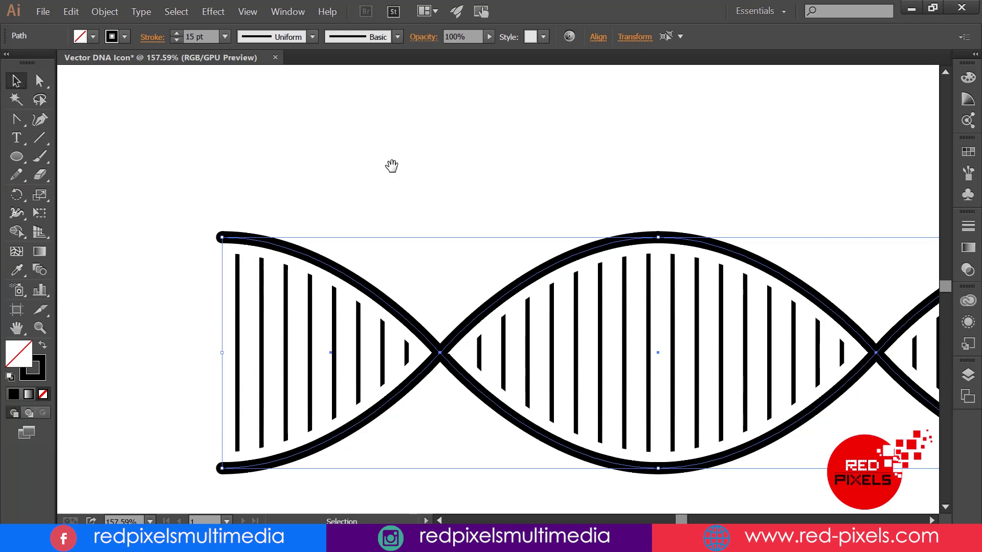